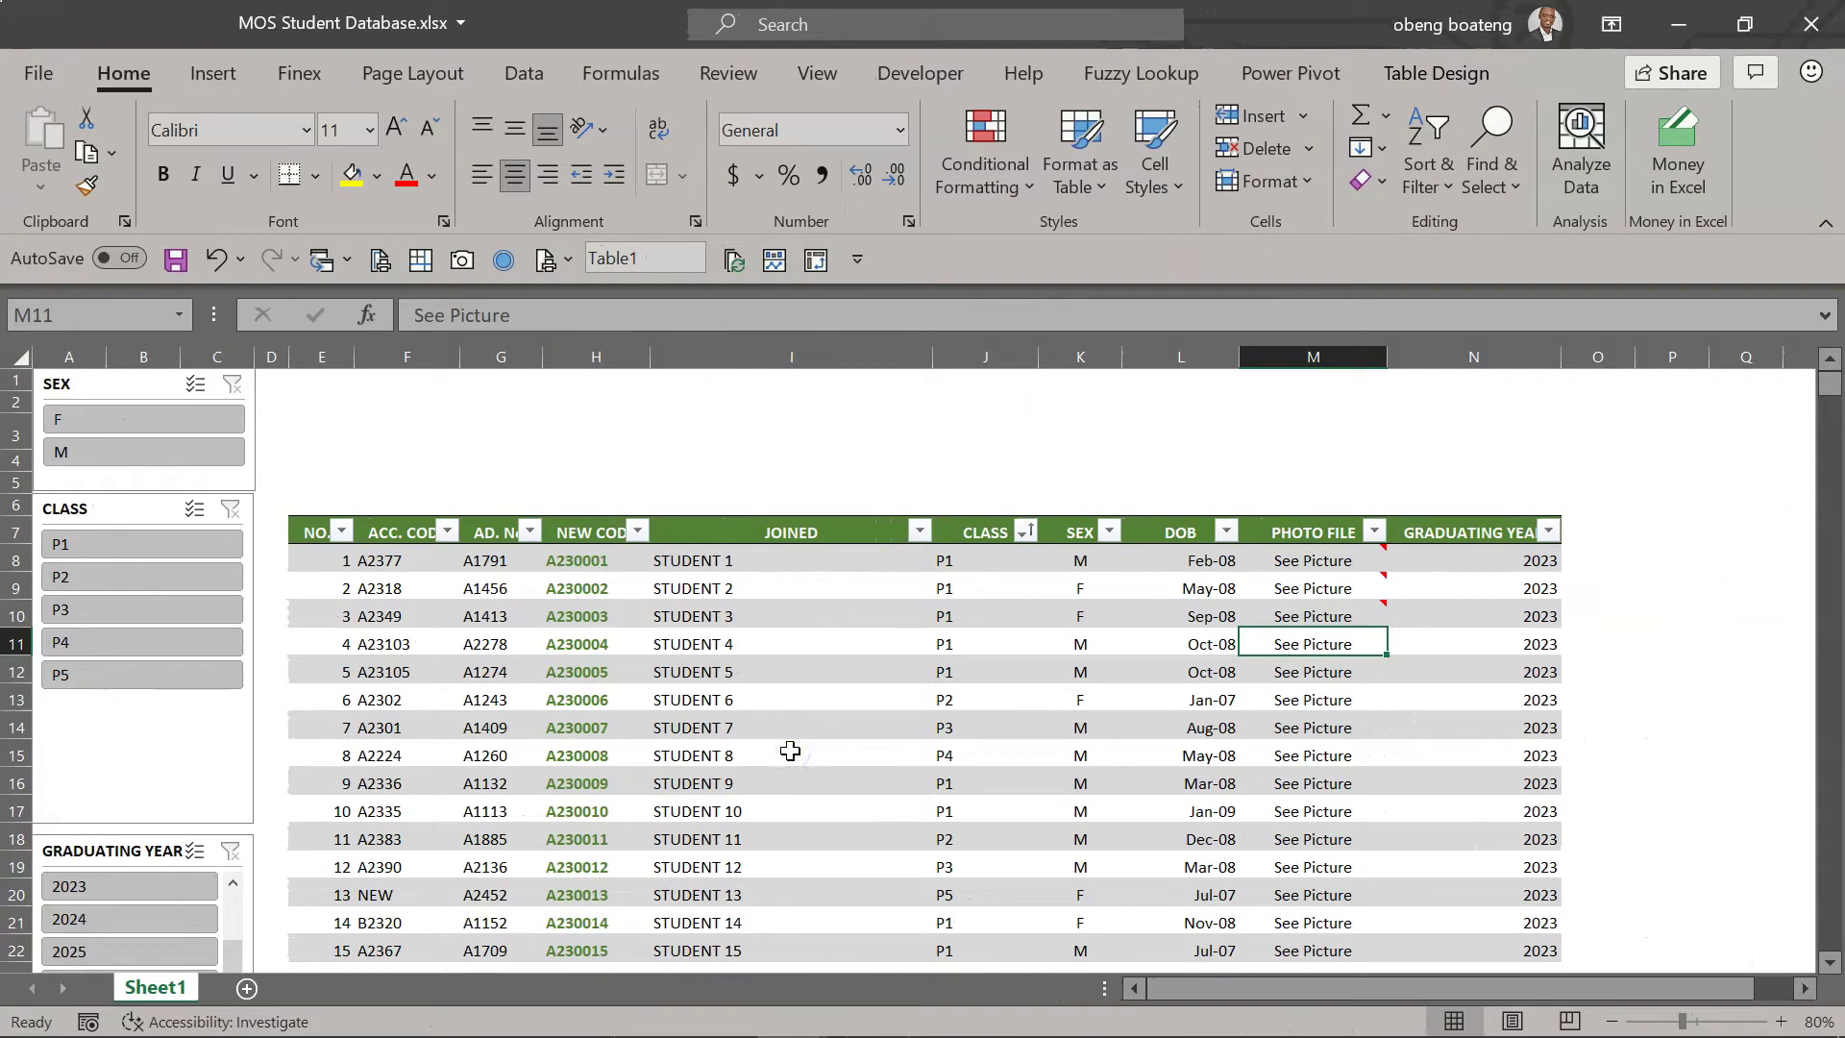
- Review existing entries and preview the photo notes already attached to the first students' Photo File cells
left_click(1088, 636)
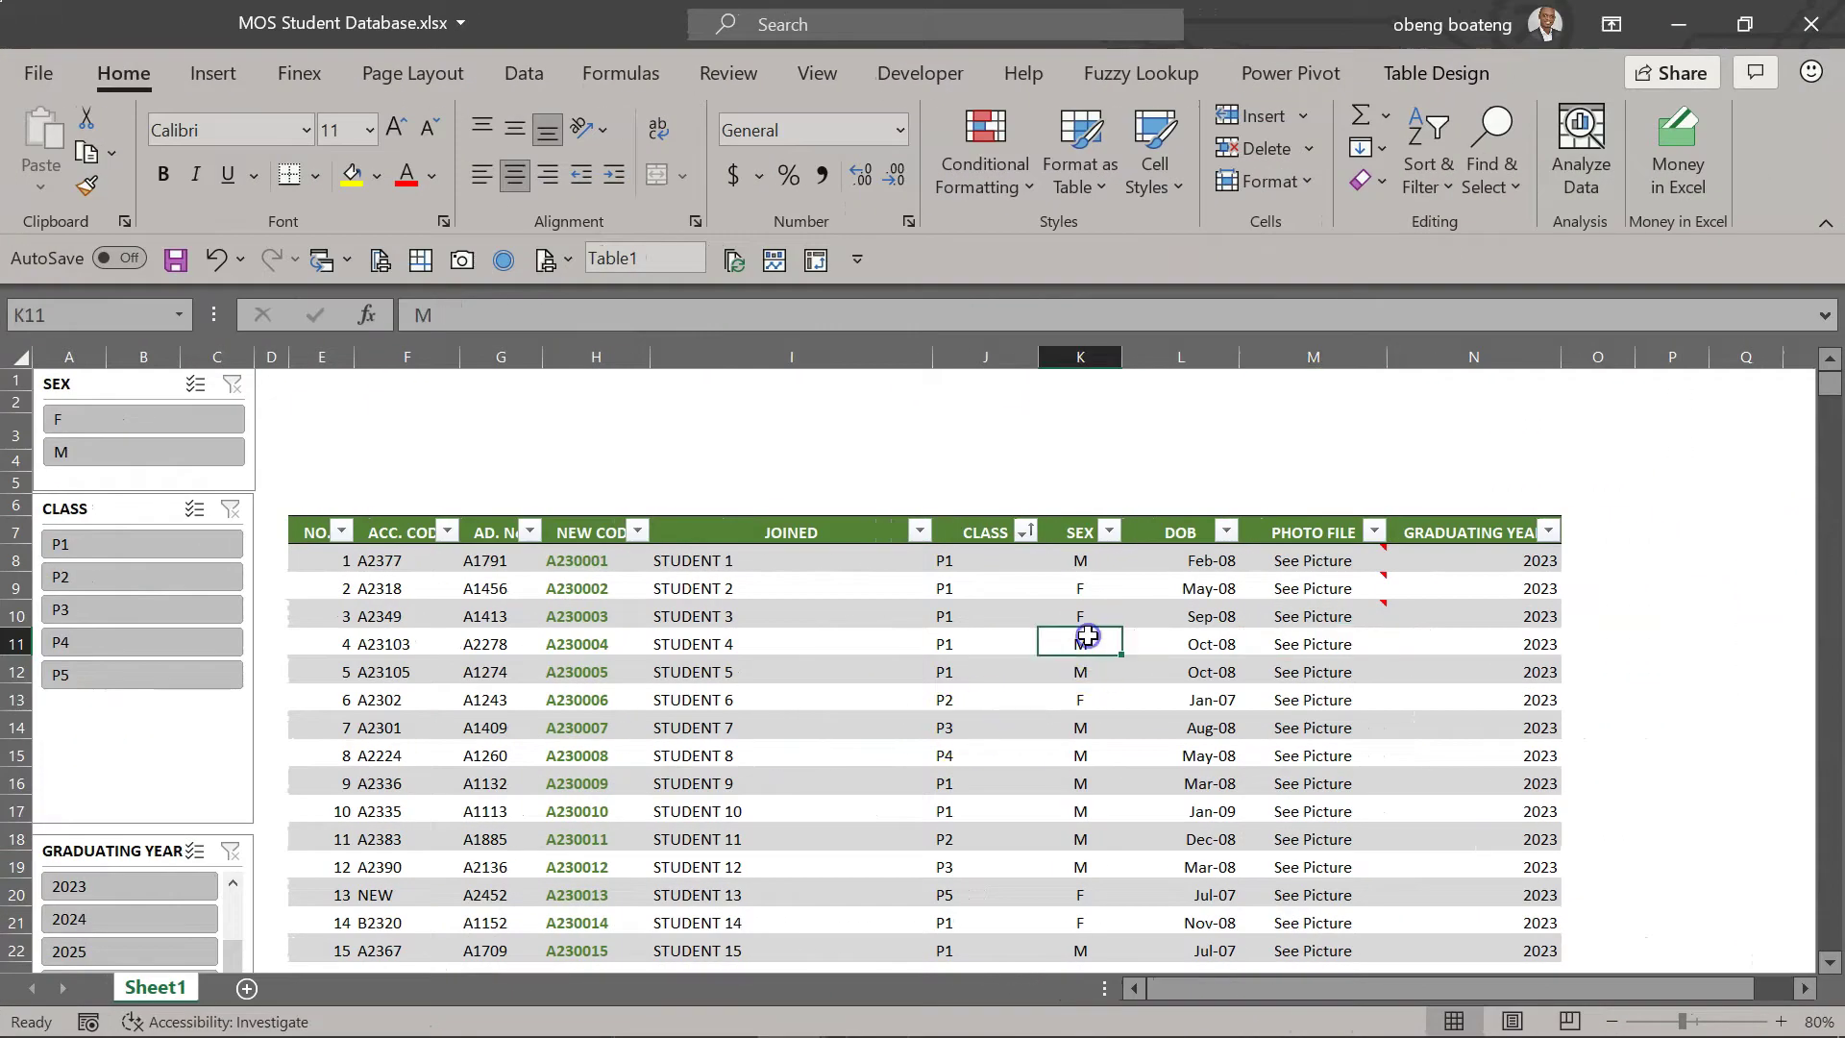
left_click(765, 636)
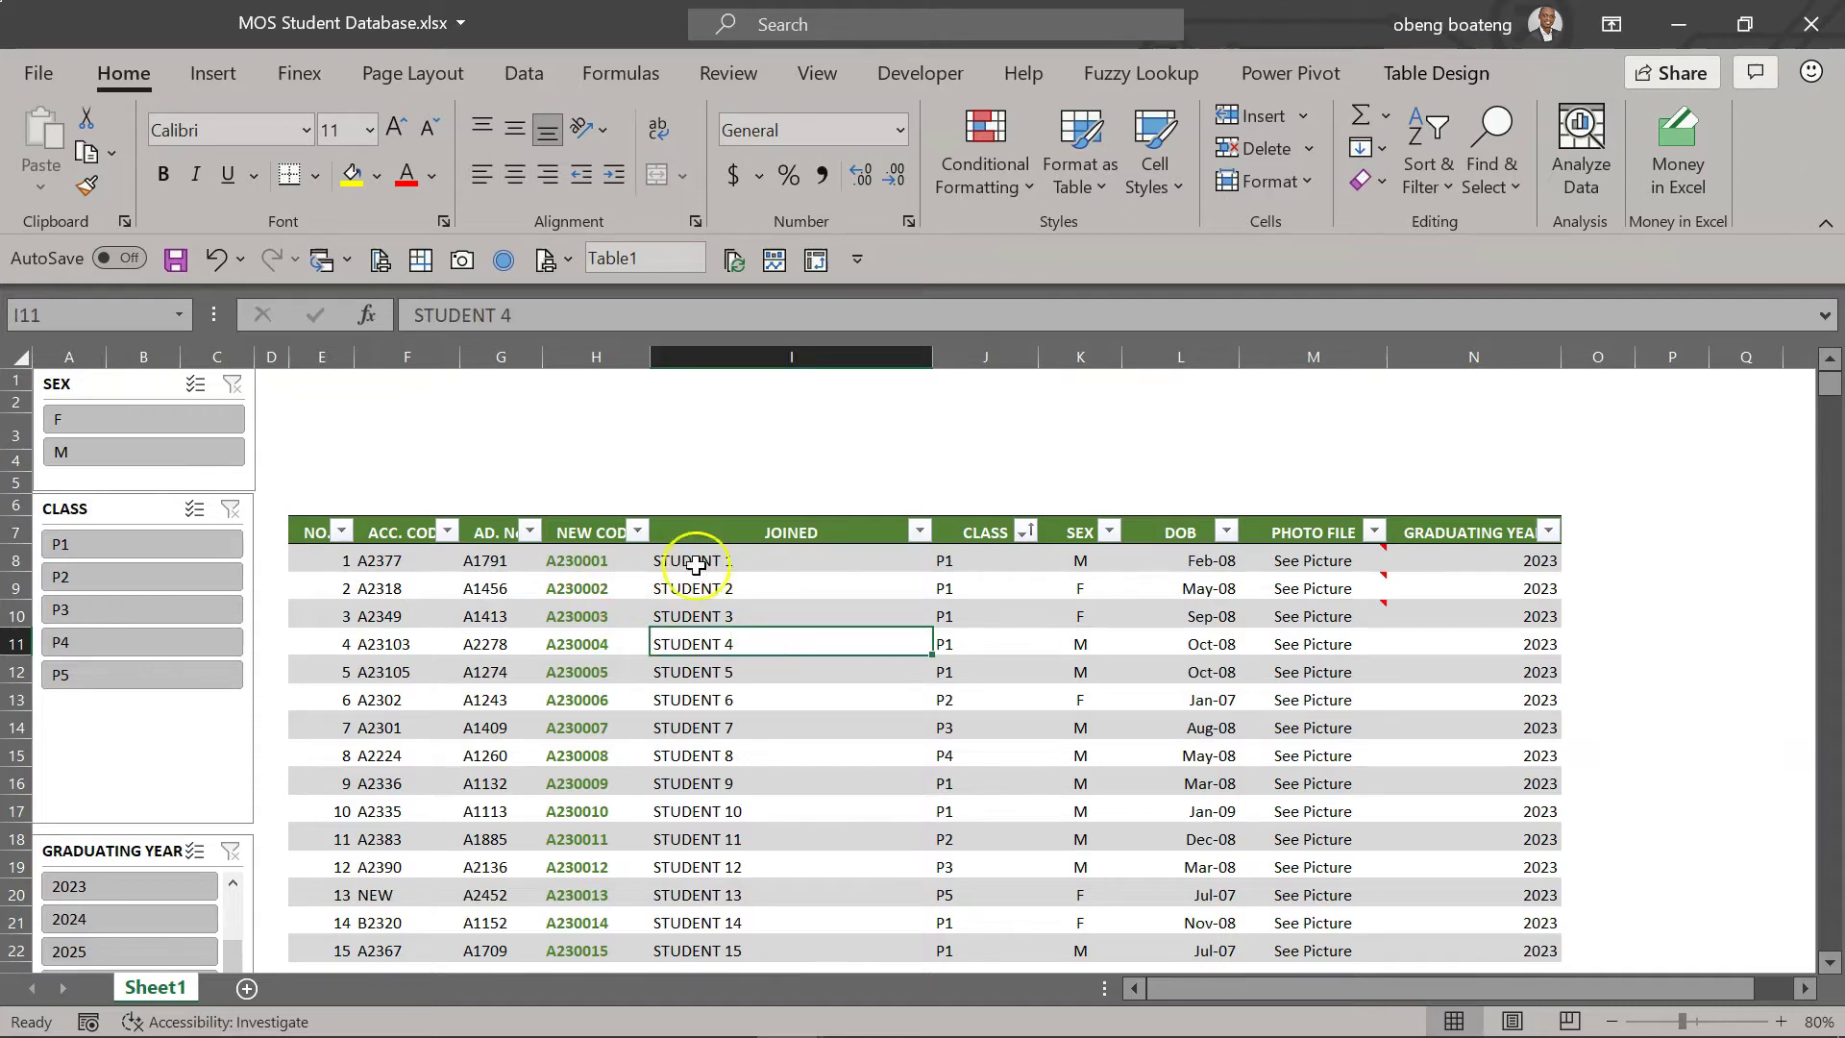
left_click(812, 570)
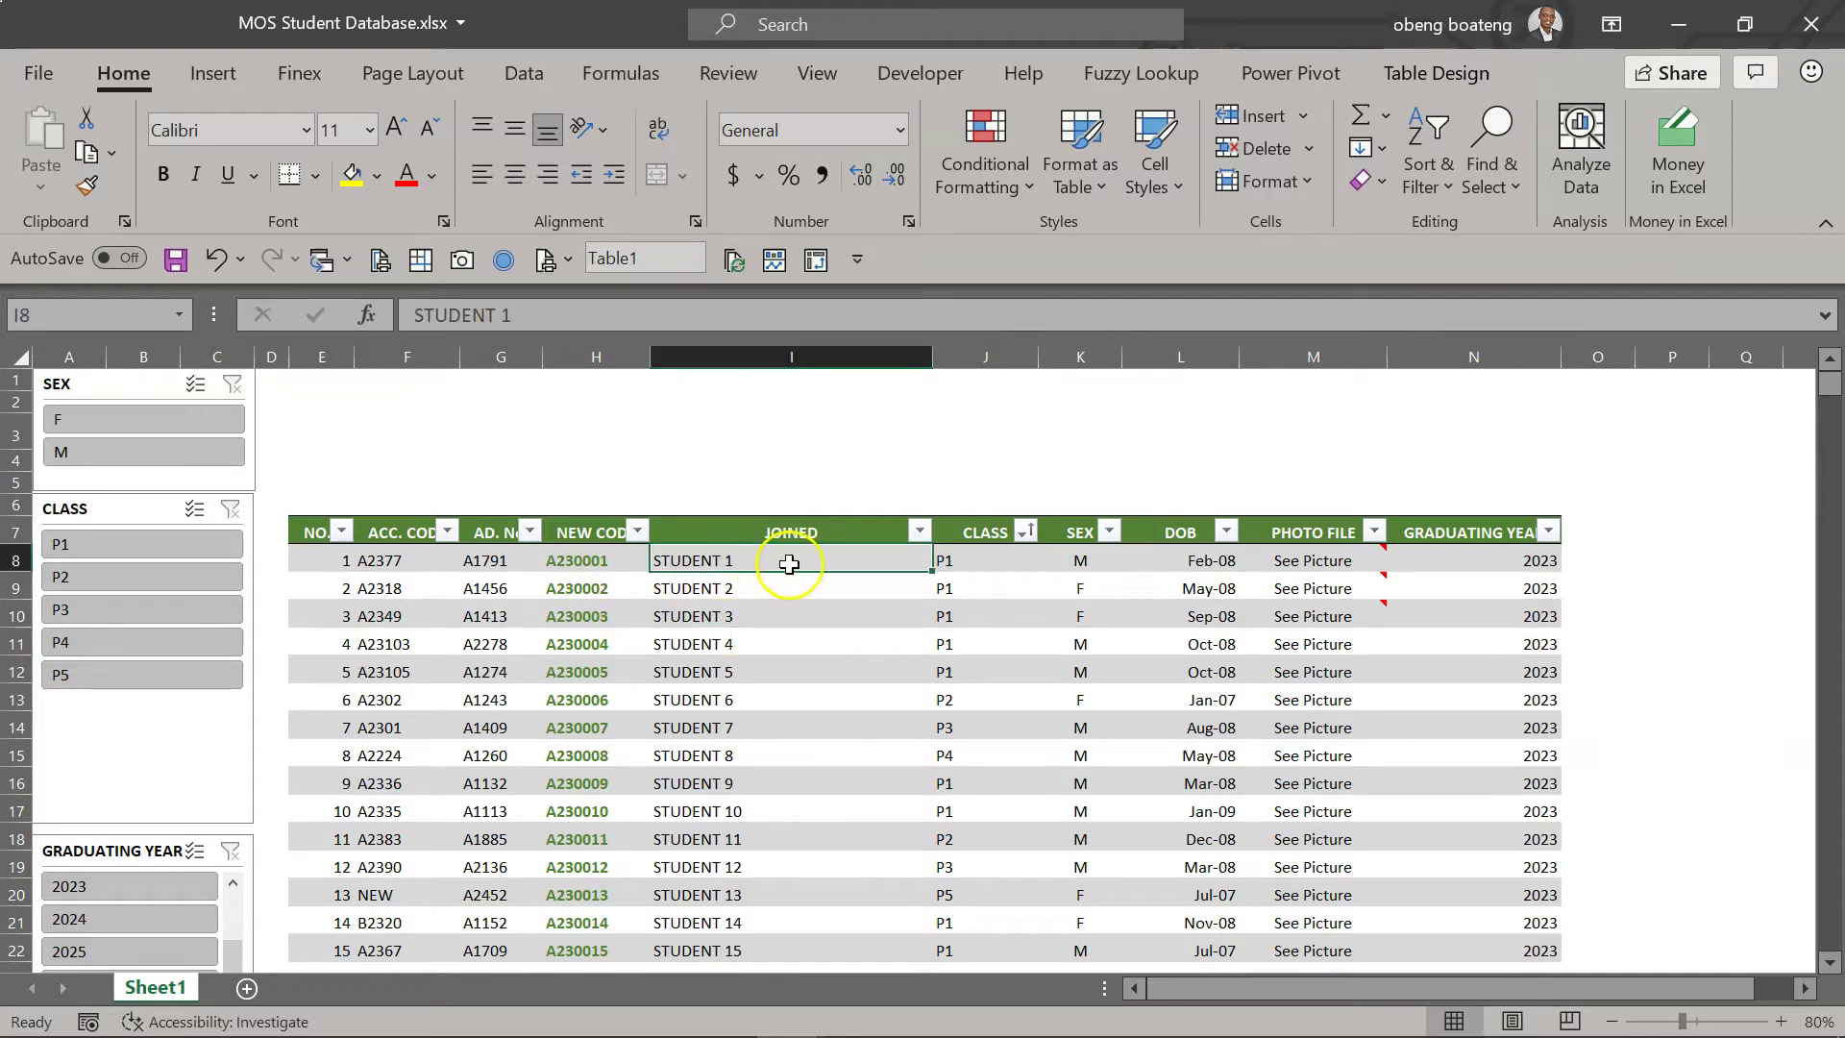
left_click(1274, 560)
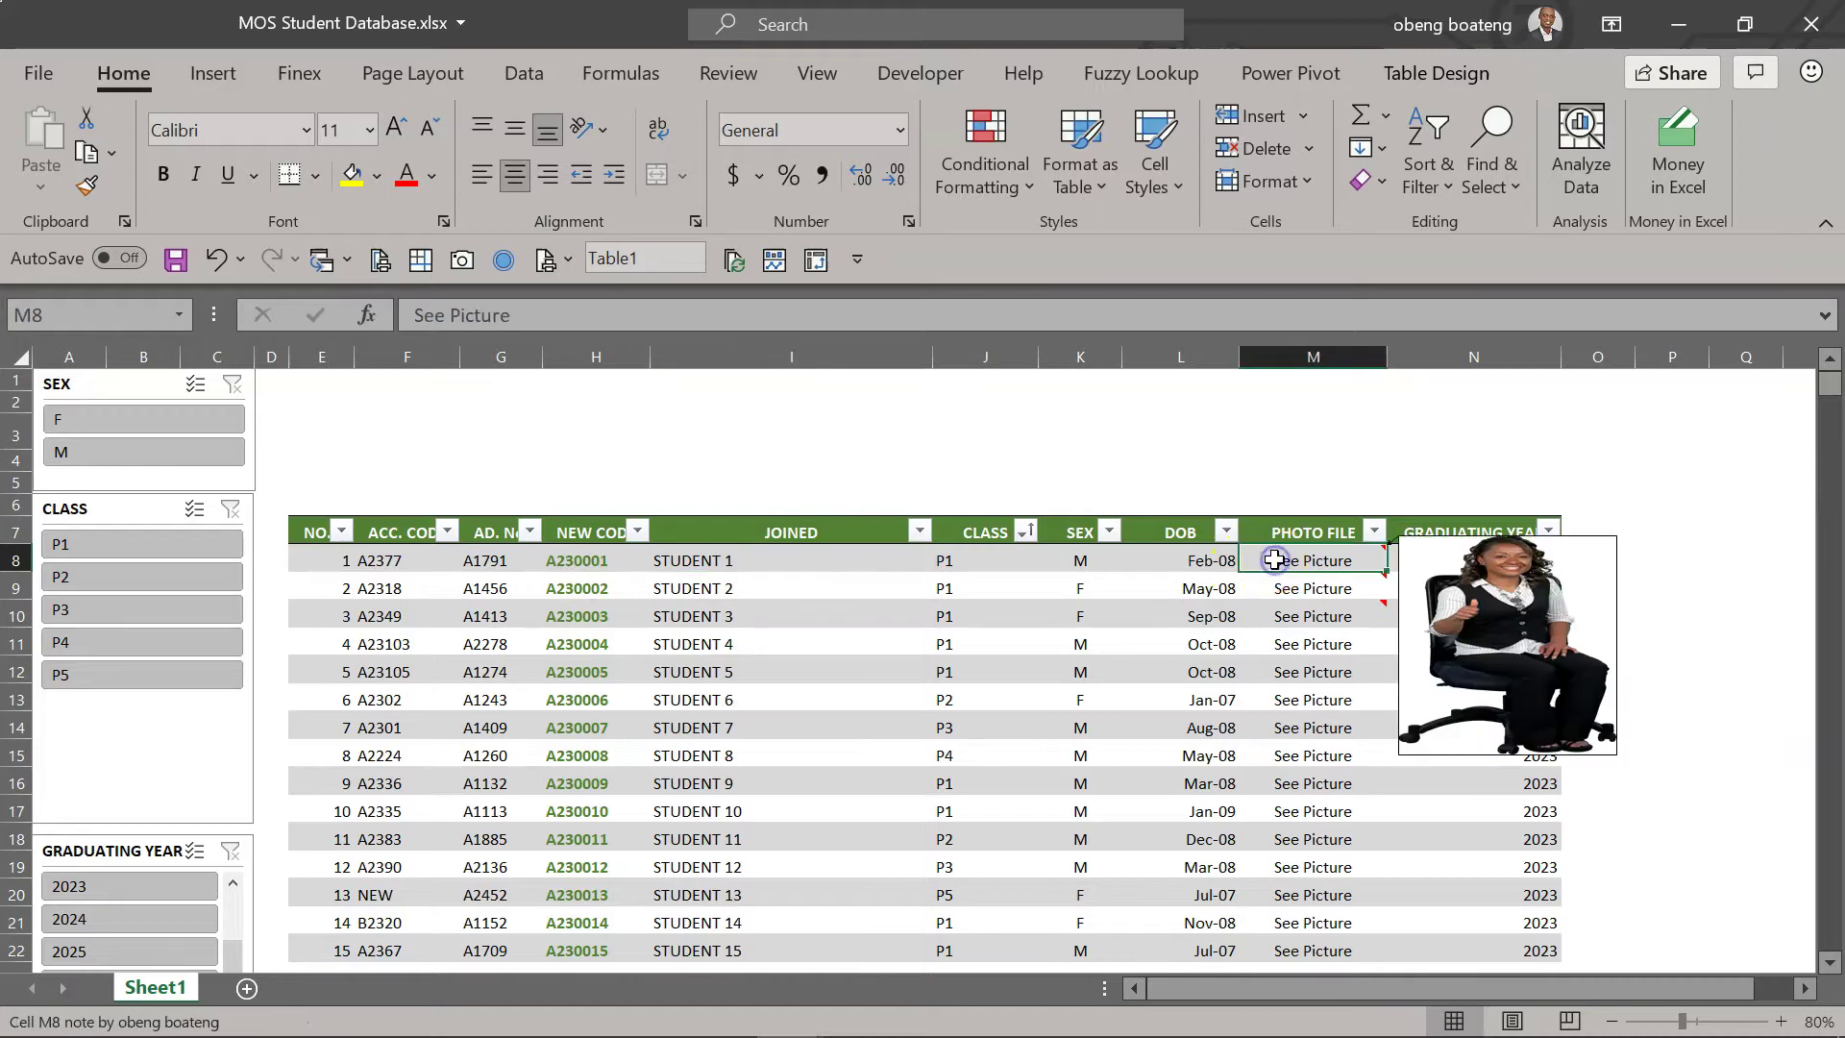
left_click(1328, 572)
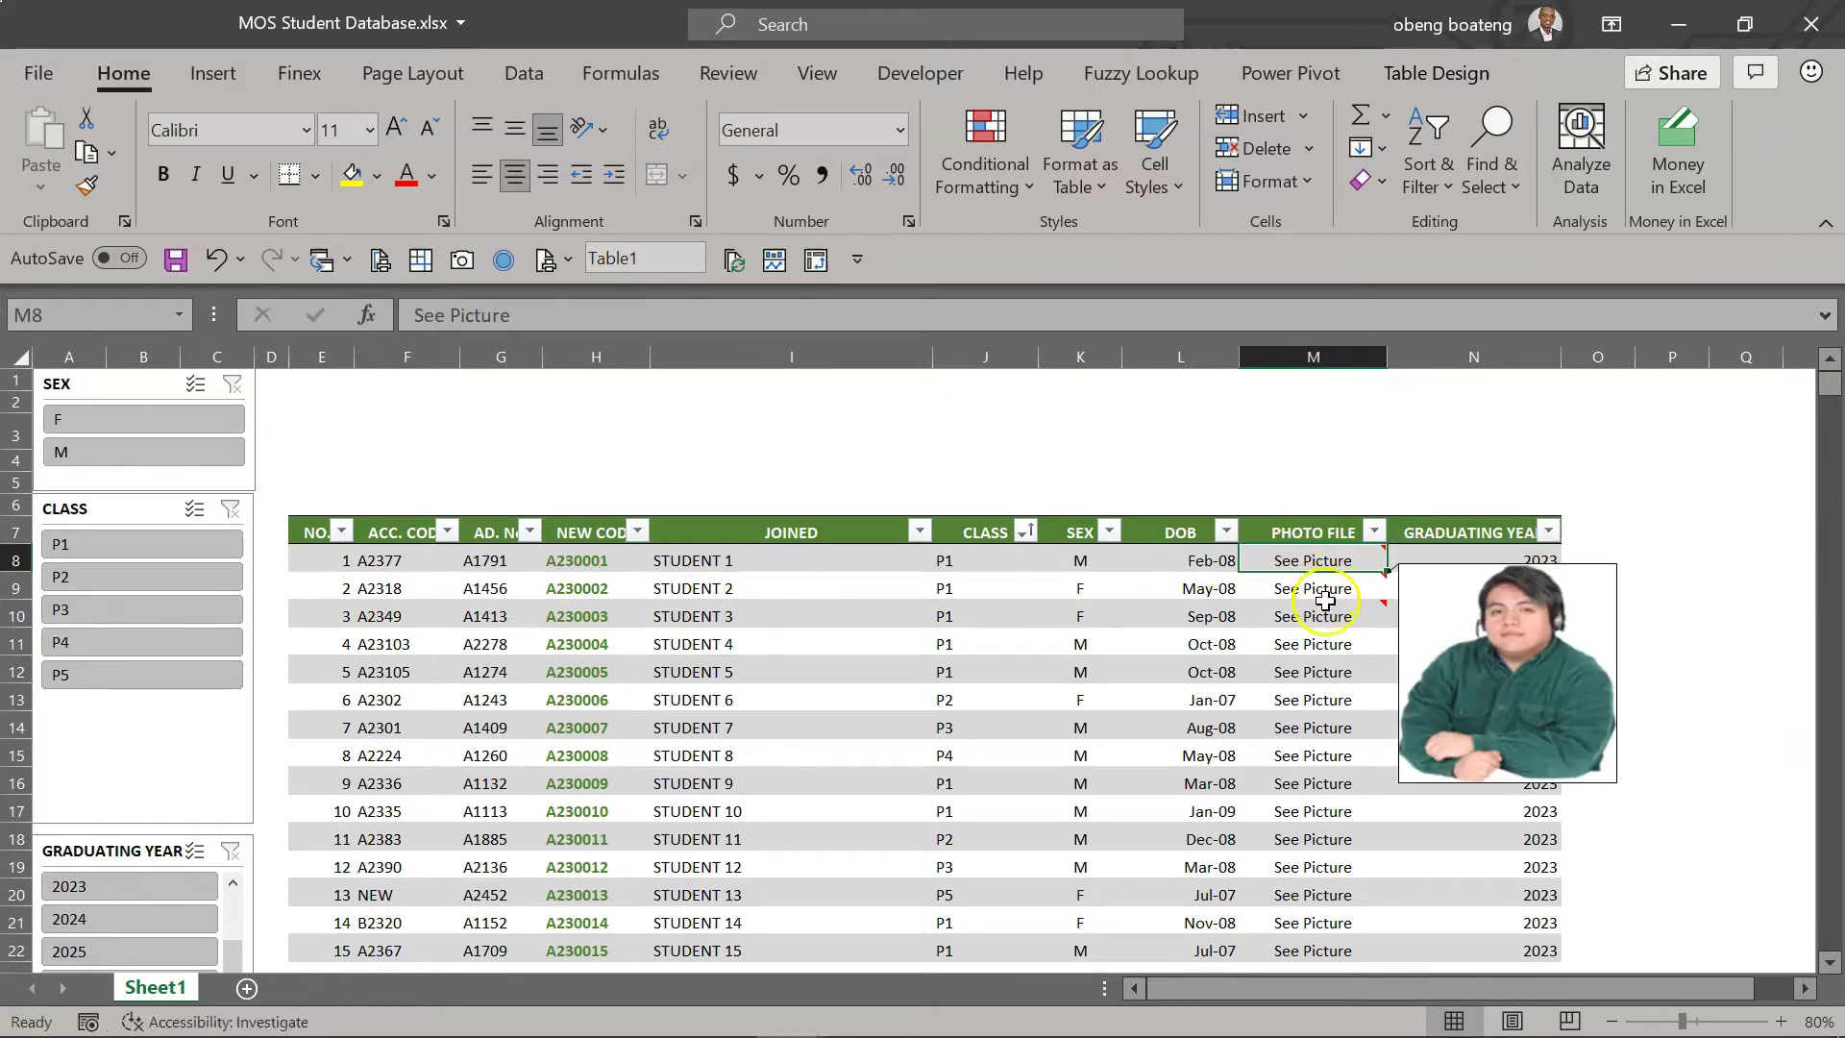
mouse_move(1314, 616)
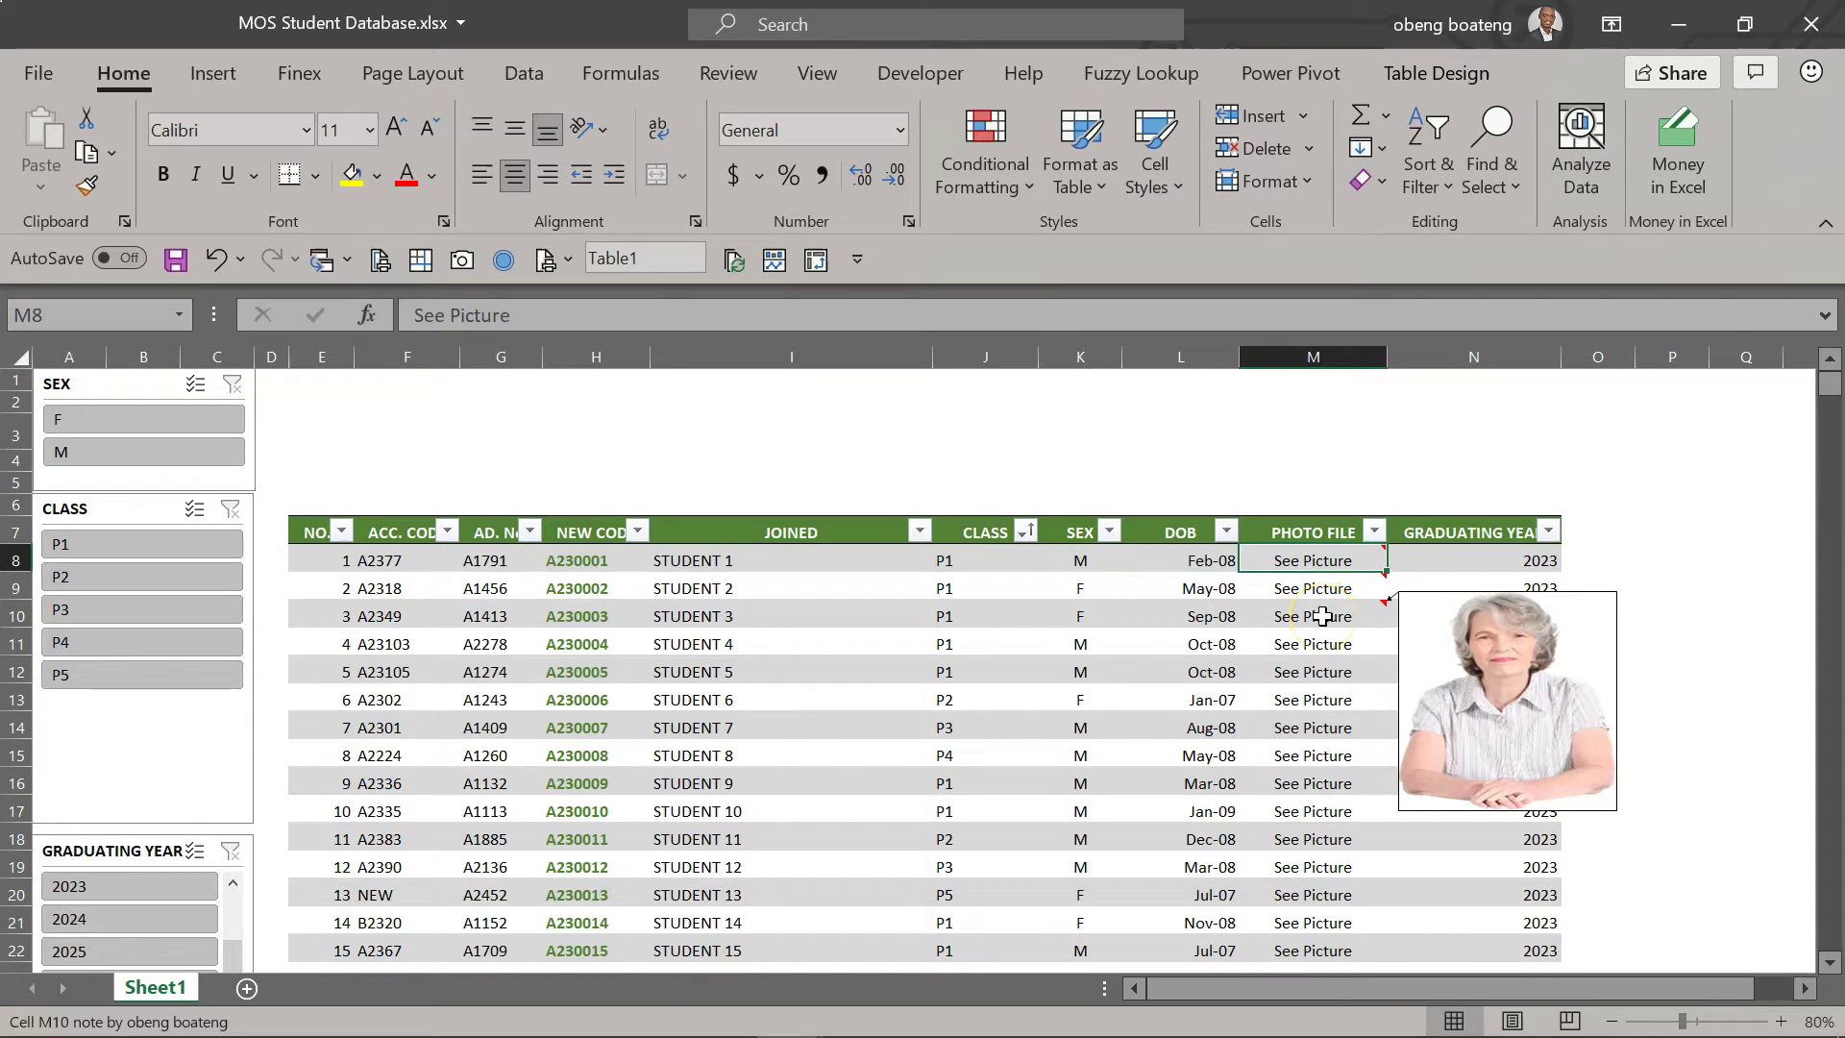
left_click(1322, 615)
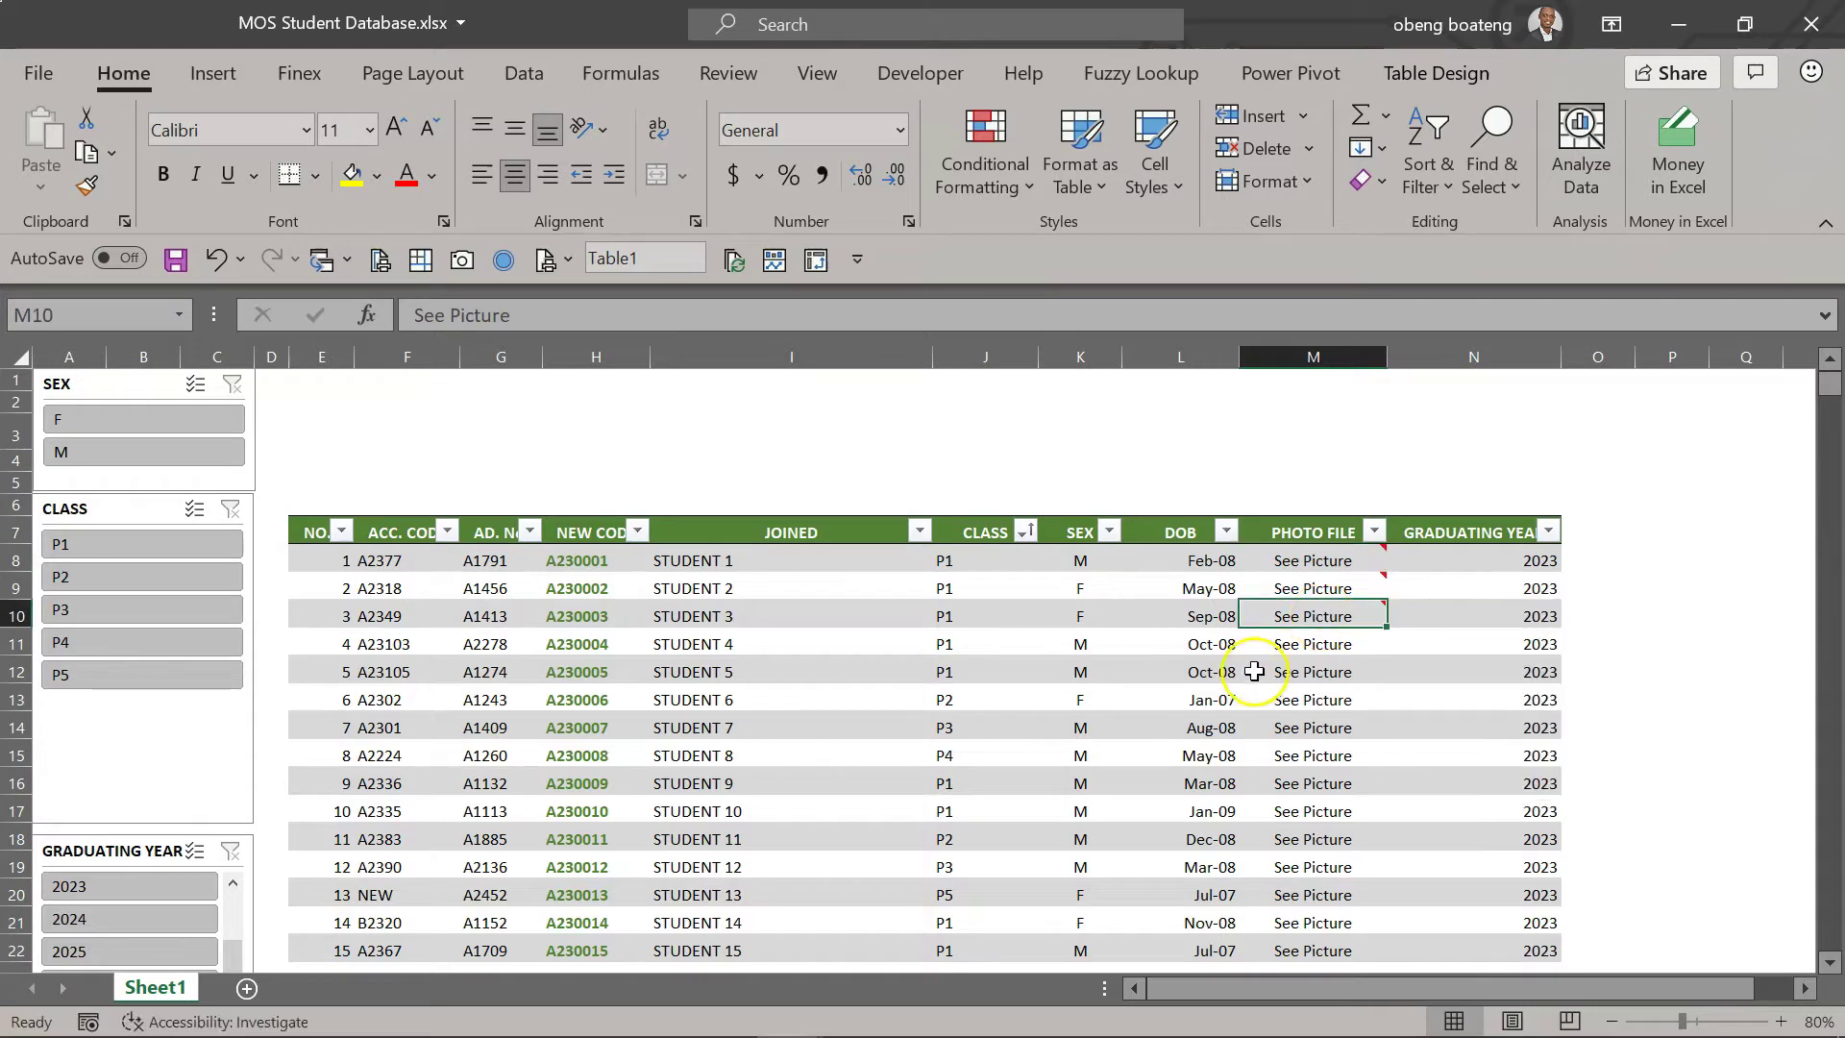
- Check STUDENT 4's row and select its Photo File cell M11
left_click(727, 643)
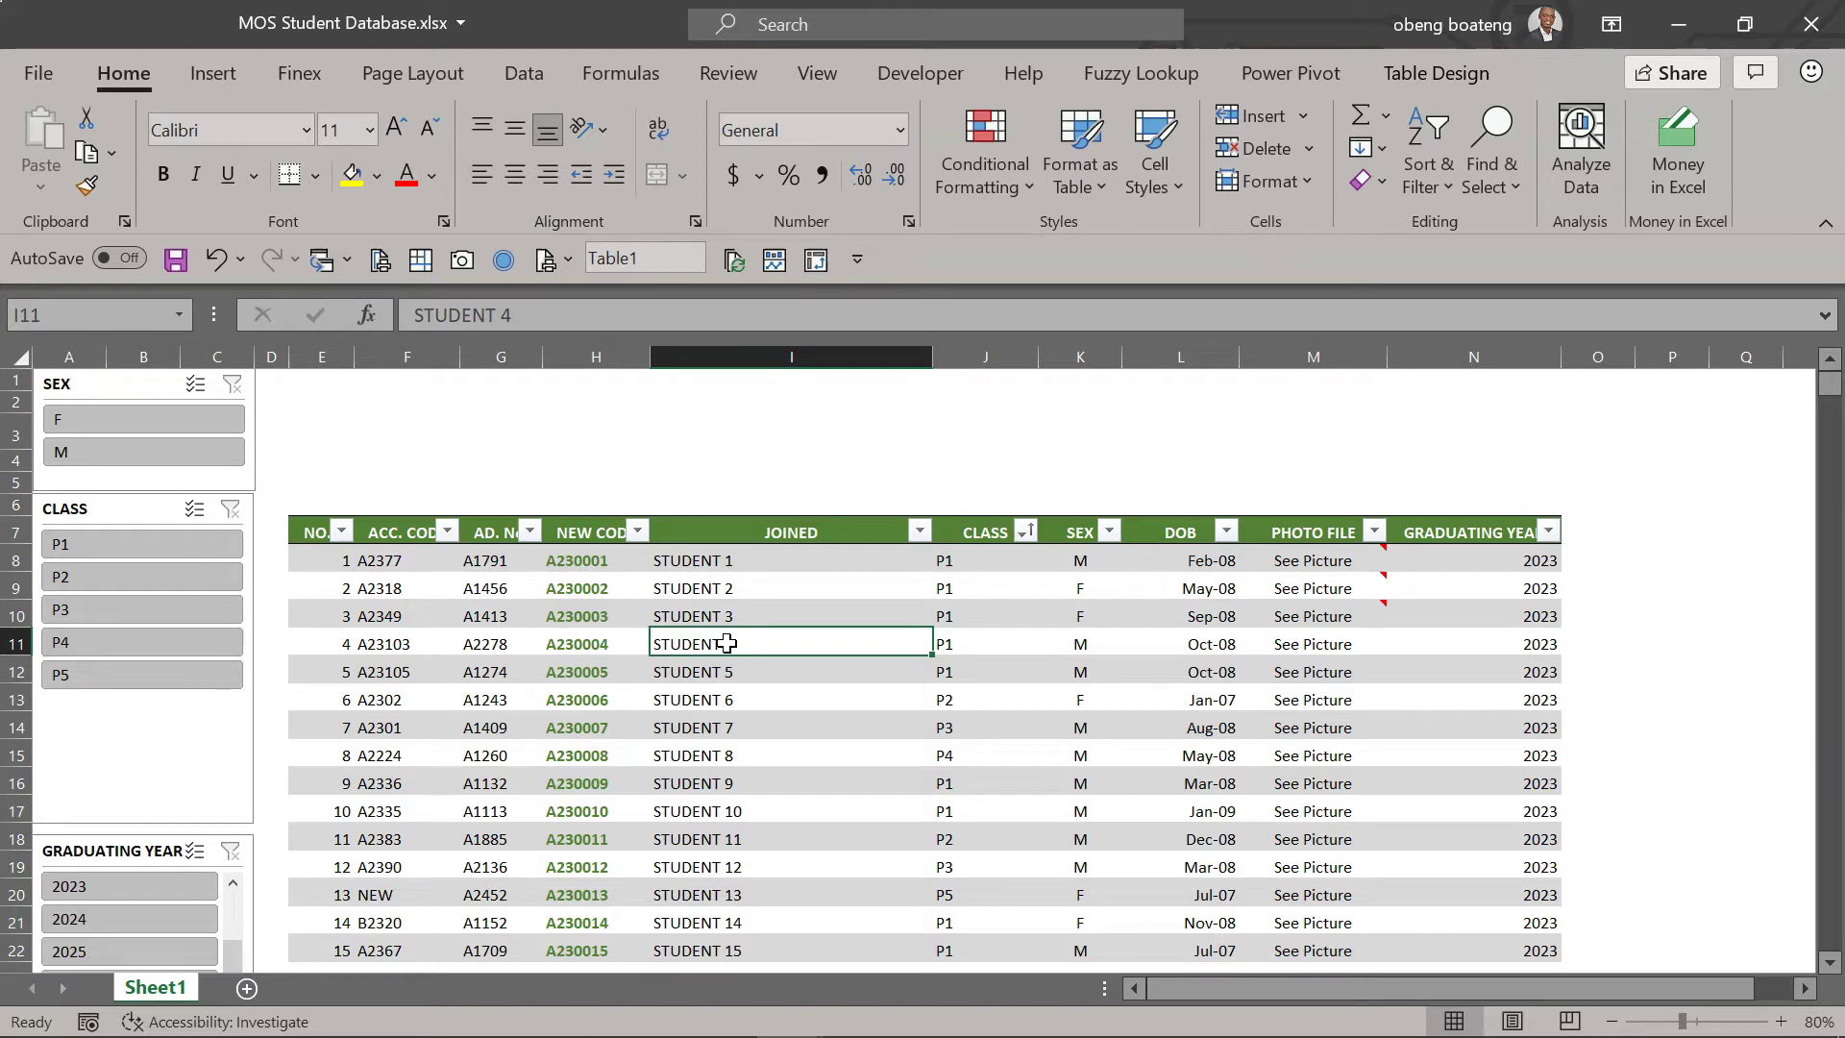
right_click(728, 644)
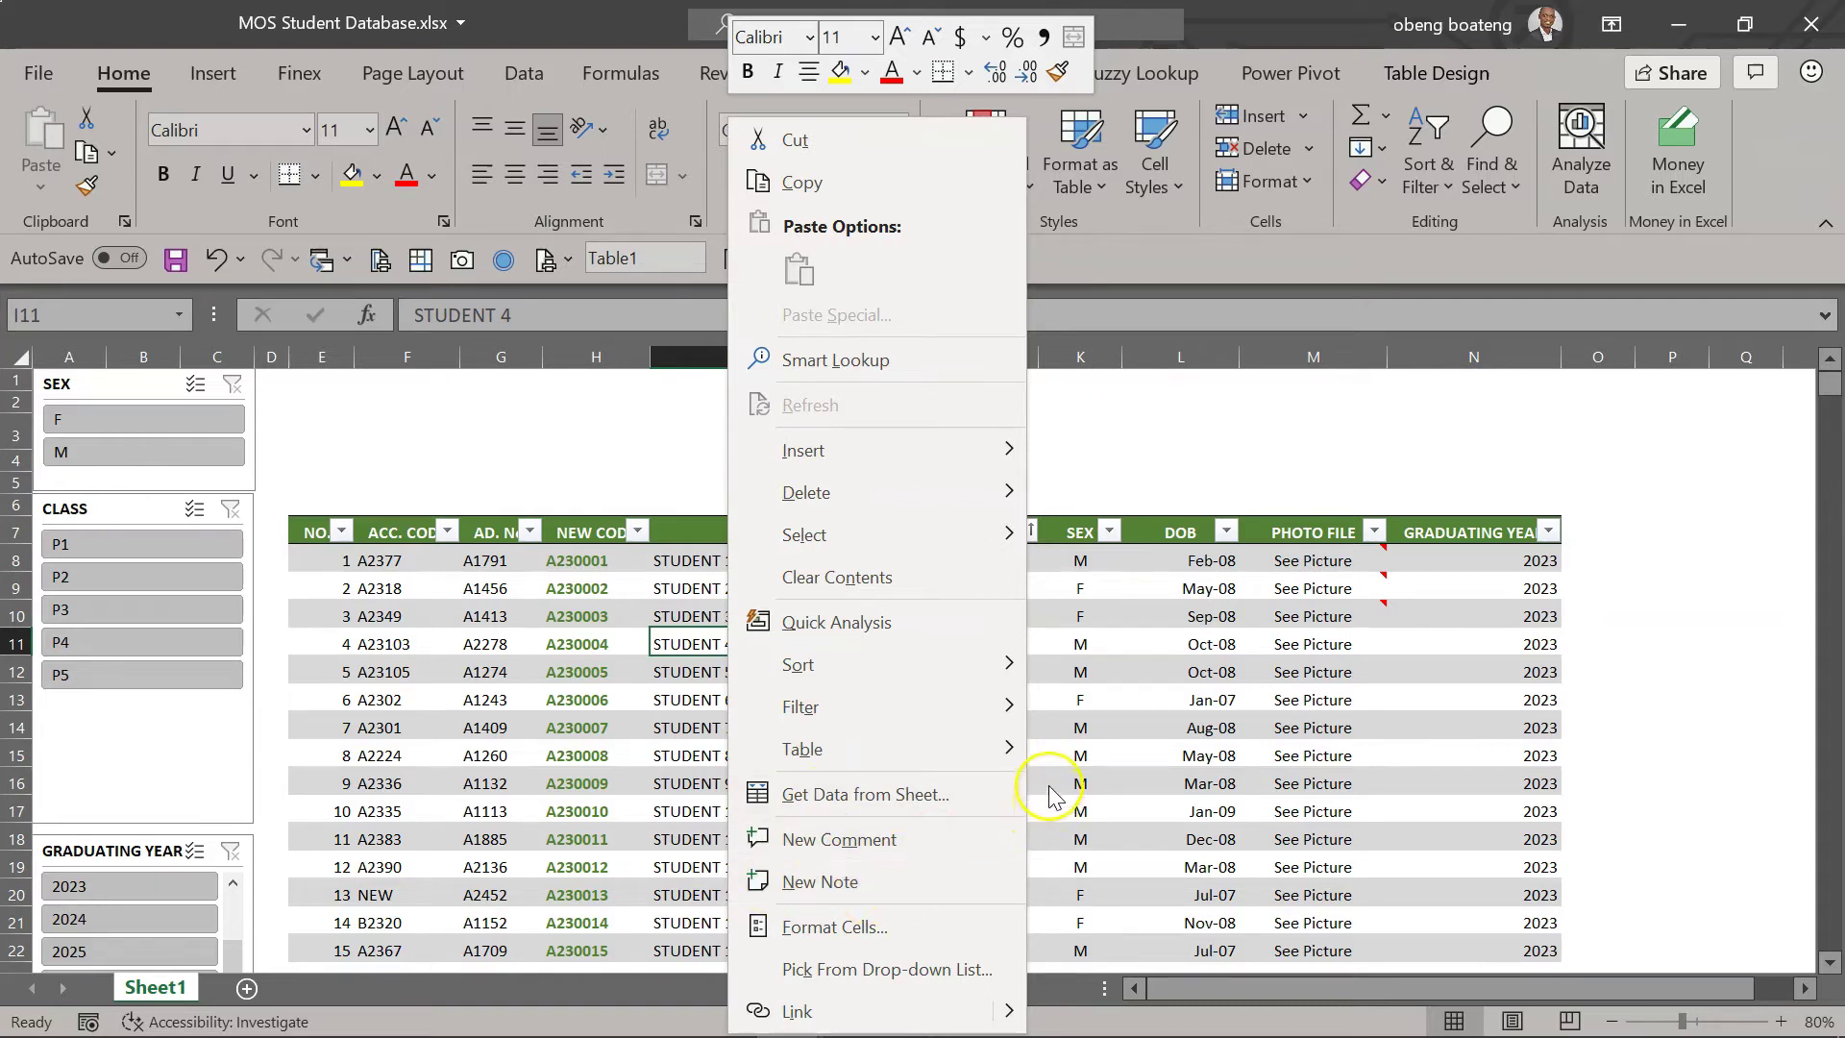
left_click(1116, 762)
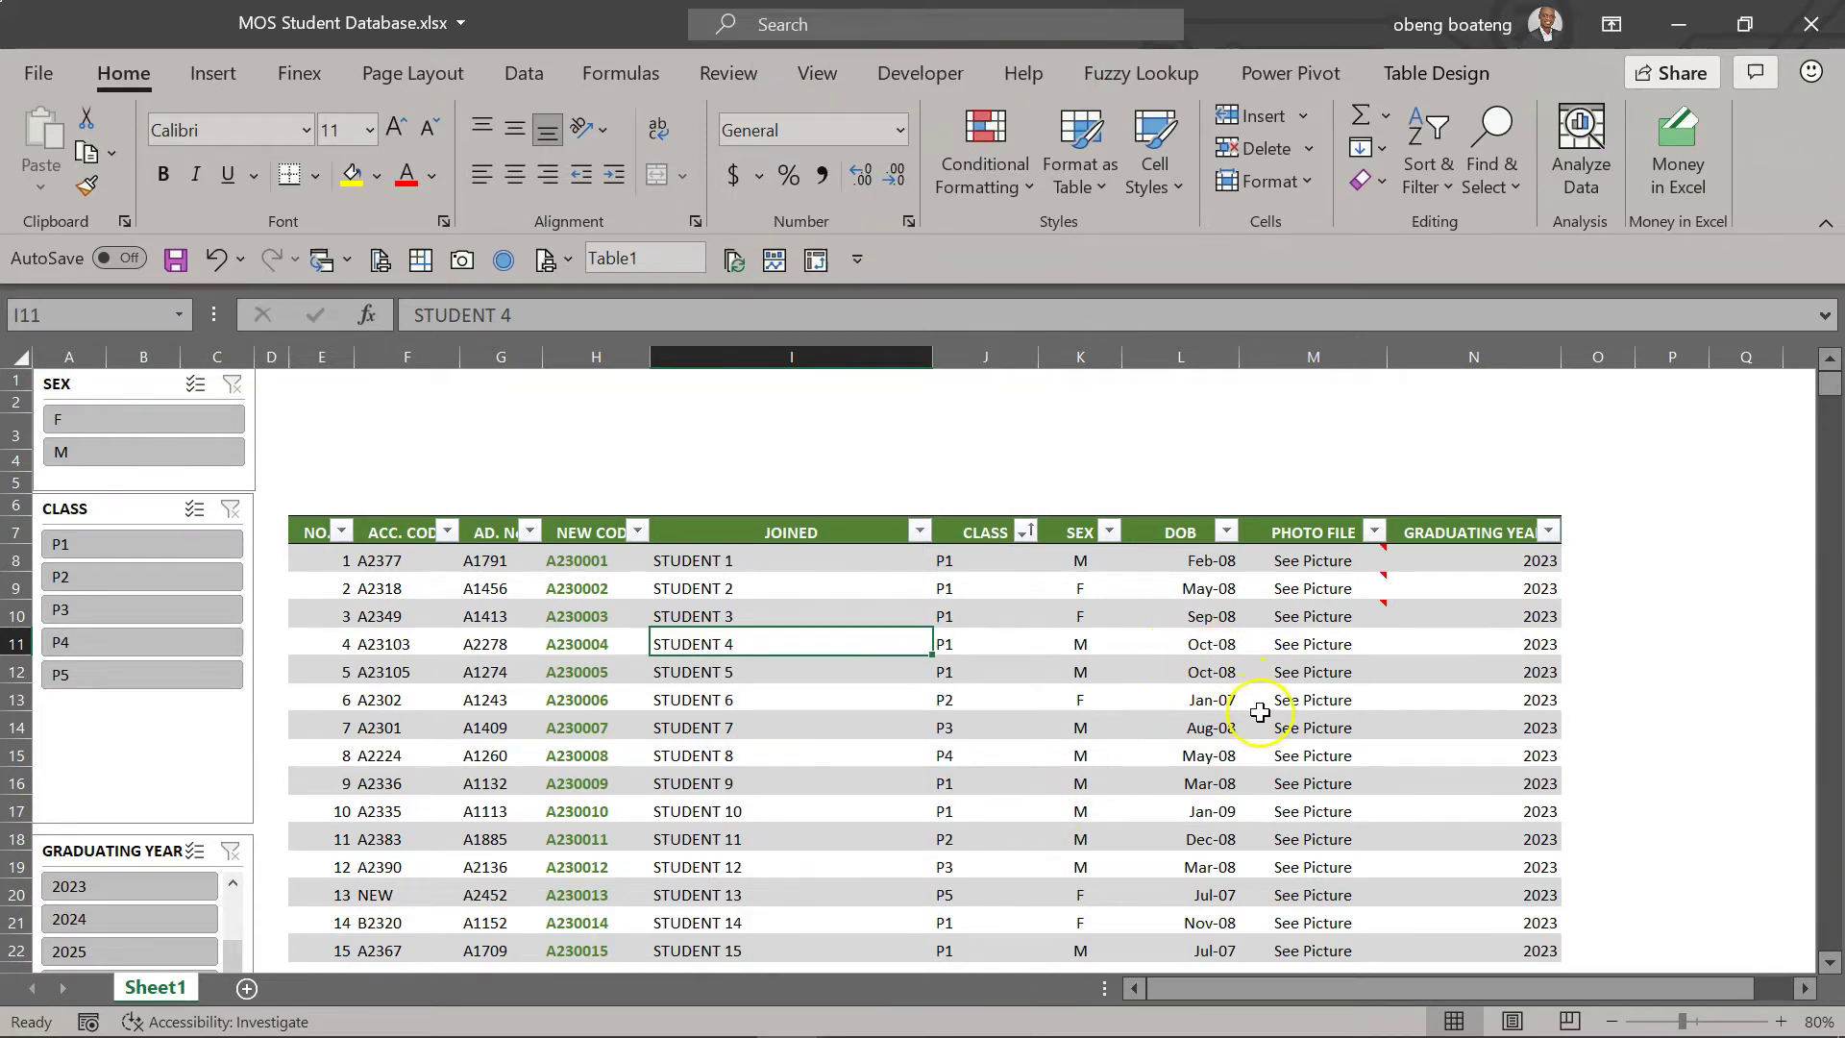
left_click(1312, 646)
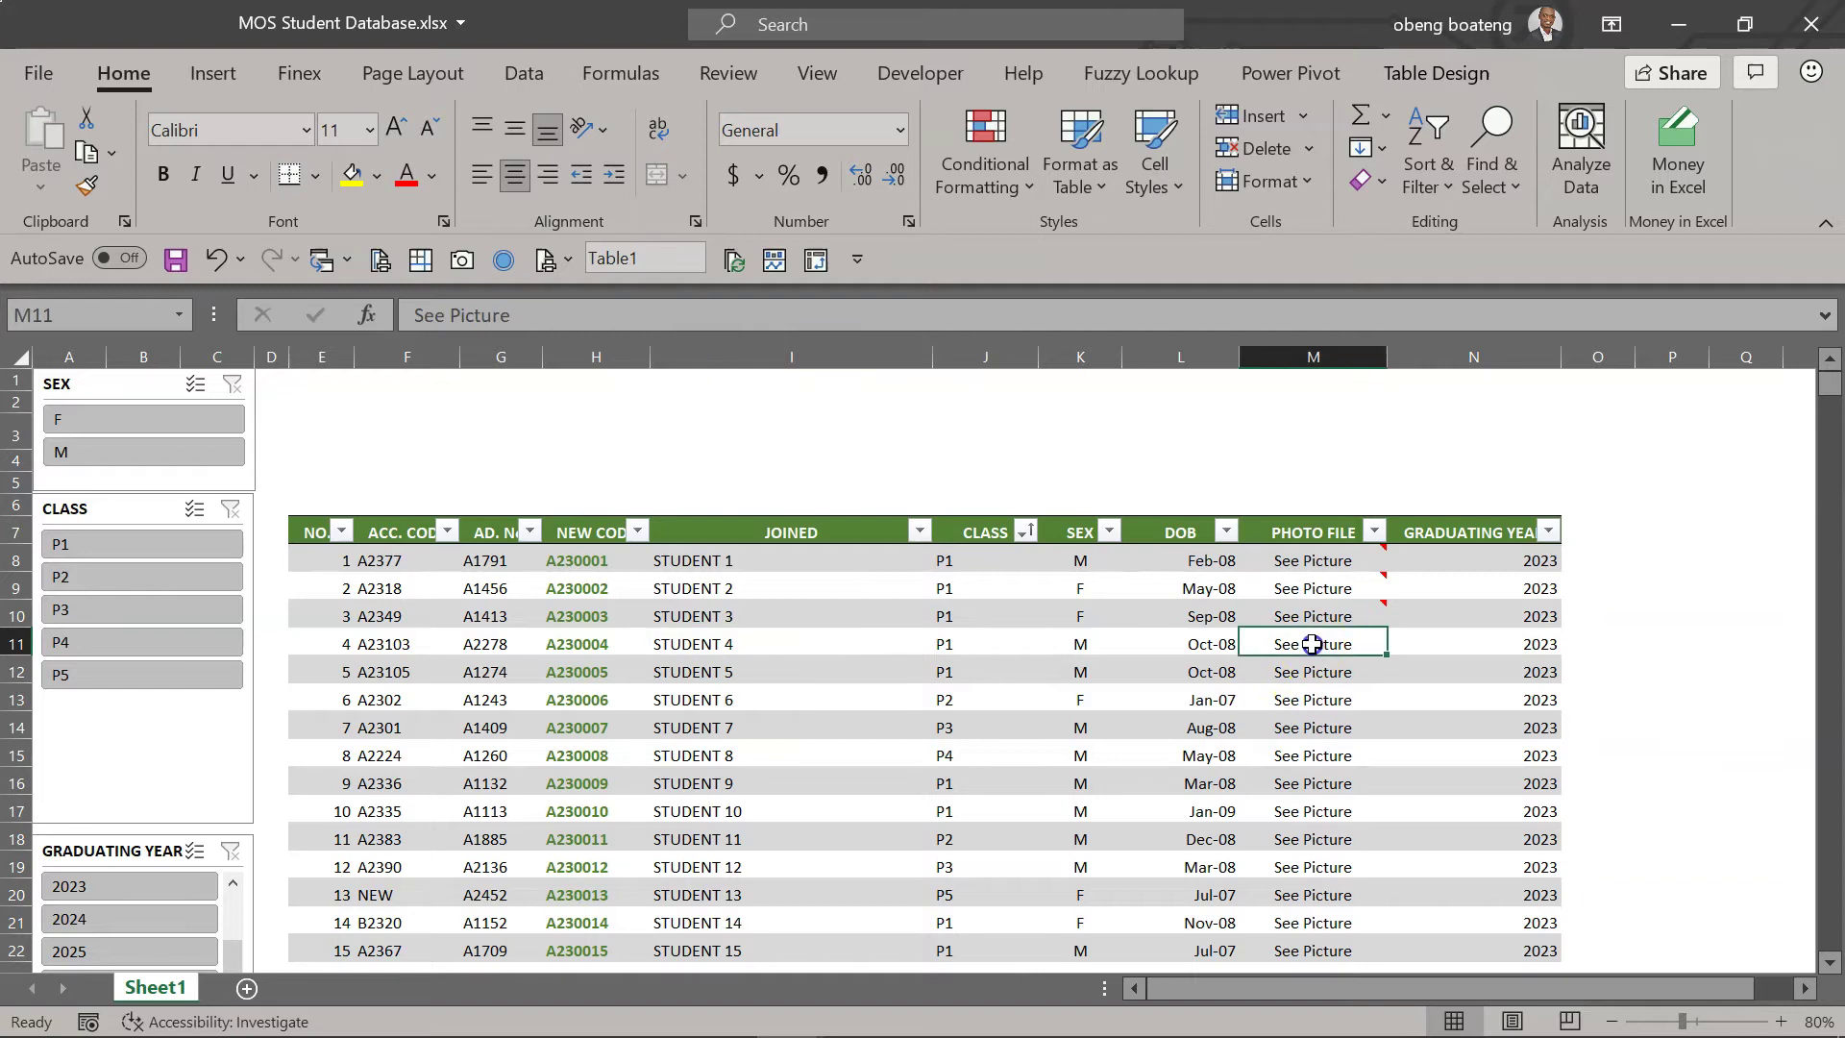
- Add a new note to M11 with Shift+F2, clear the author name, and select the note box for formatting
key("shift+F2")
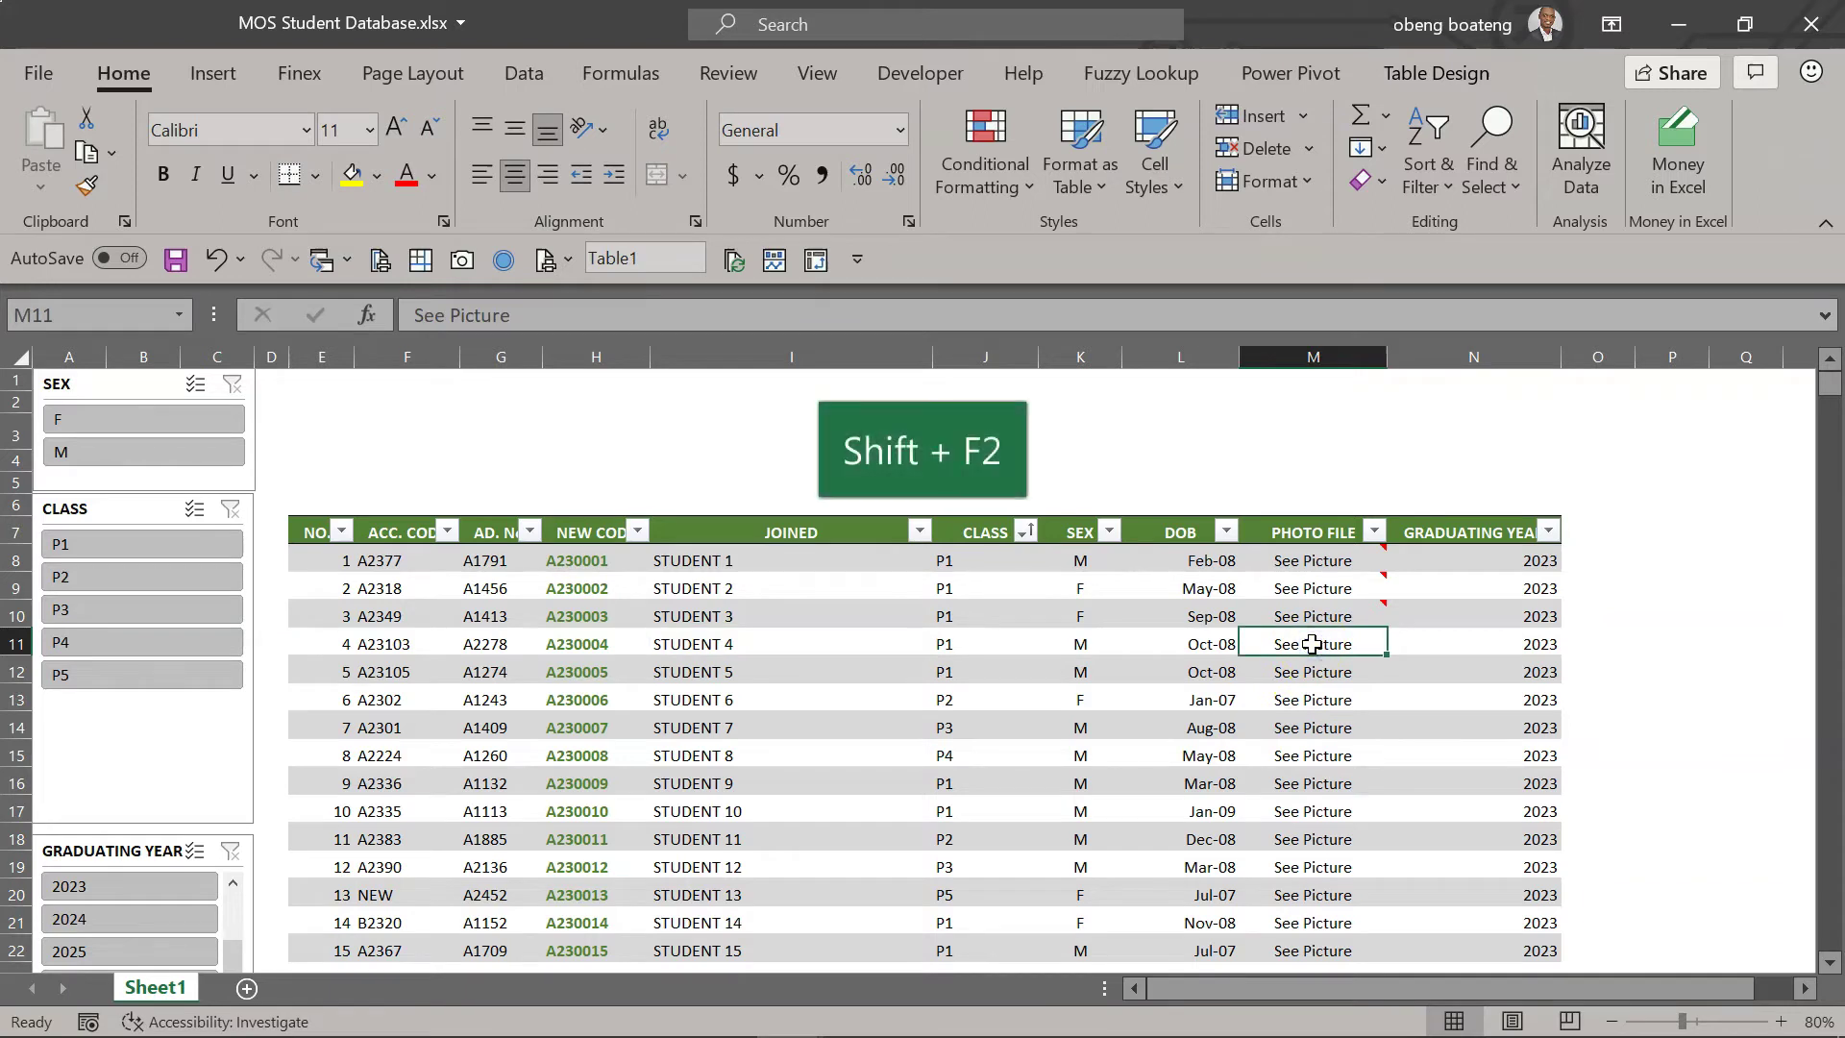
key("shift+F2")
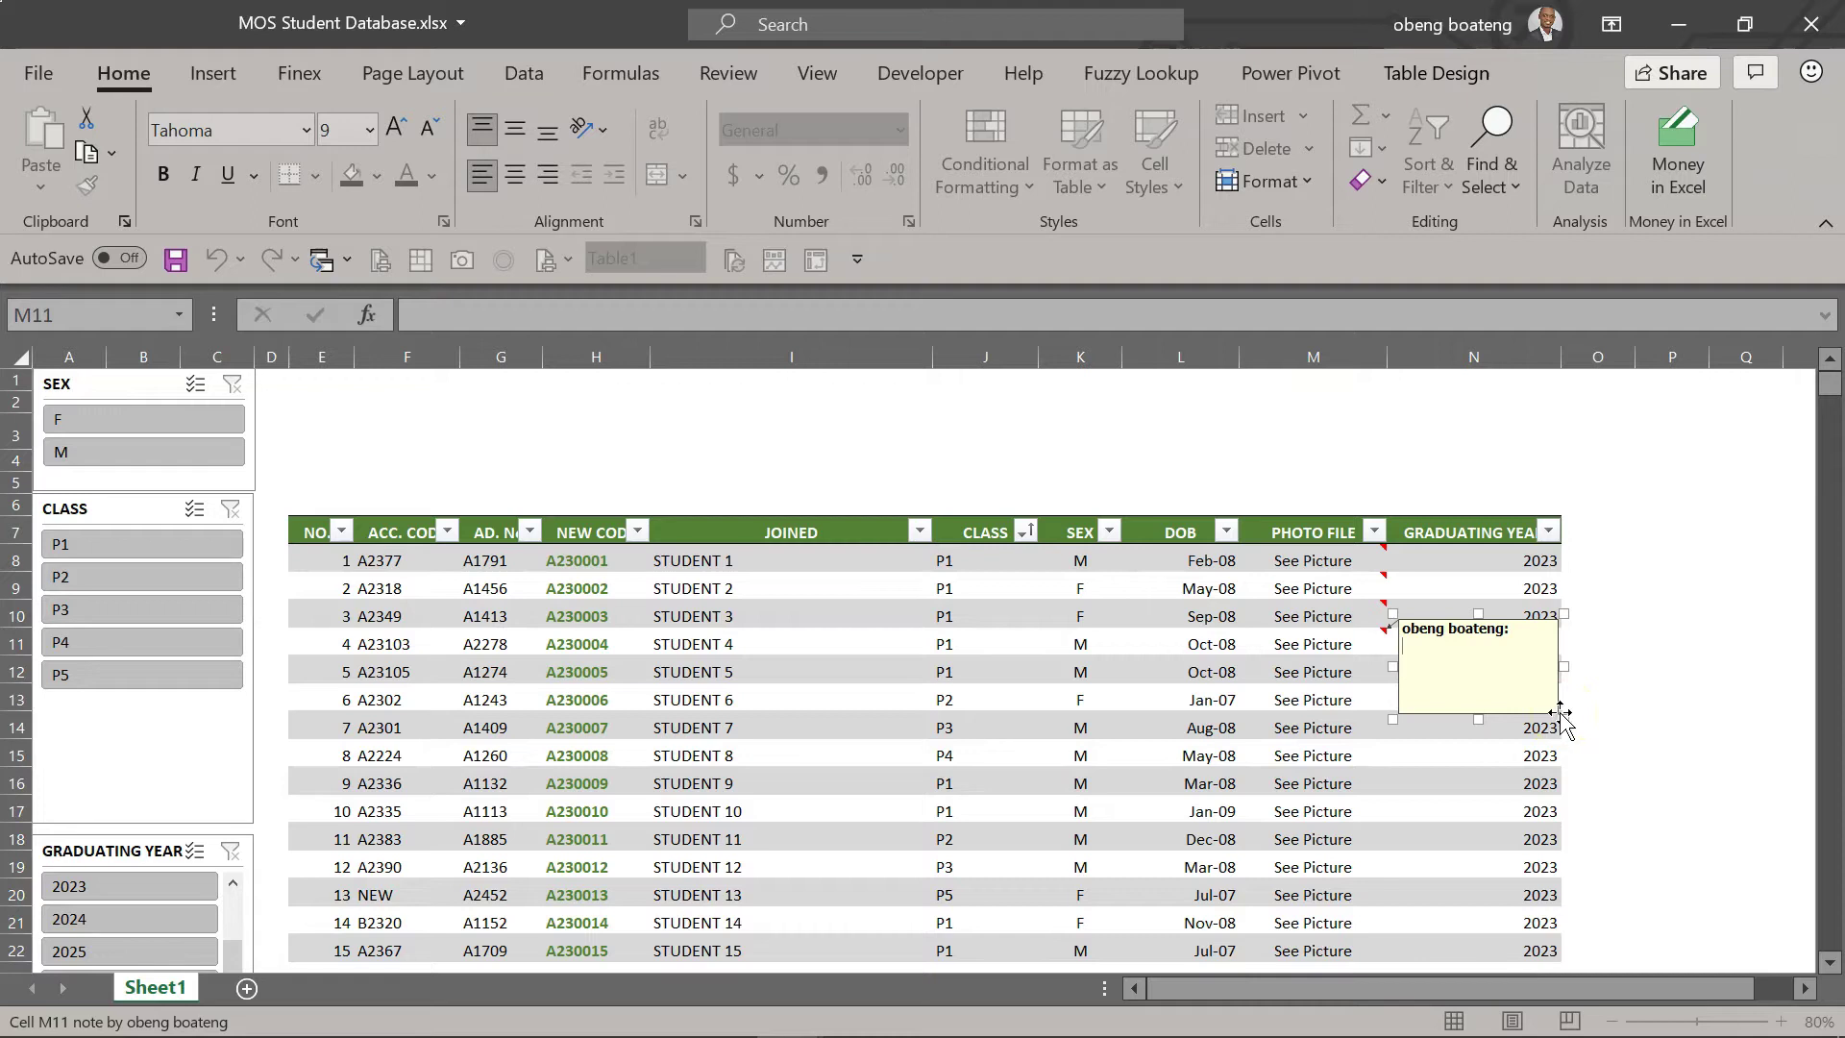
left_click(1520, 633)
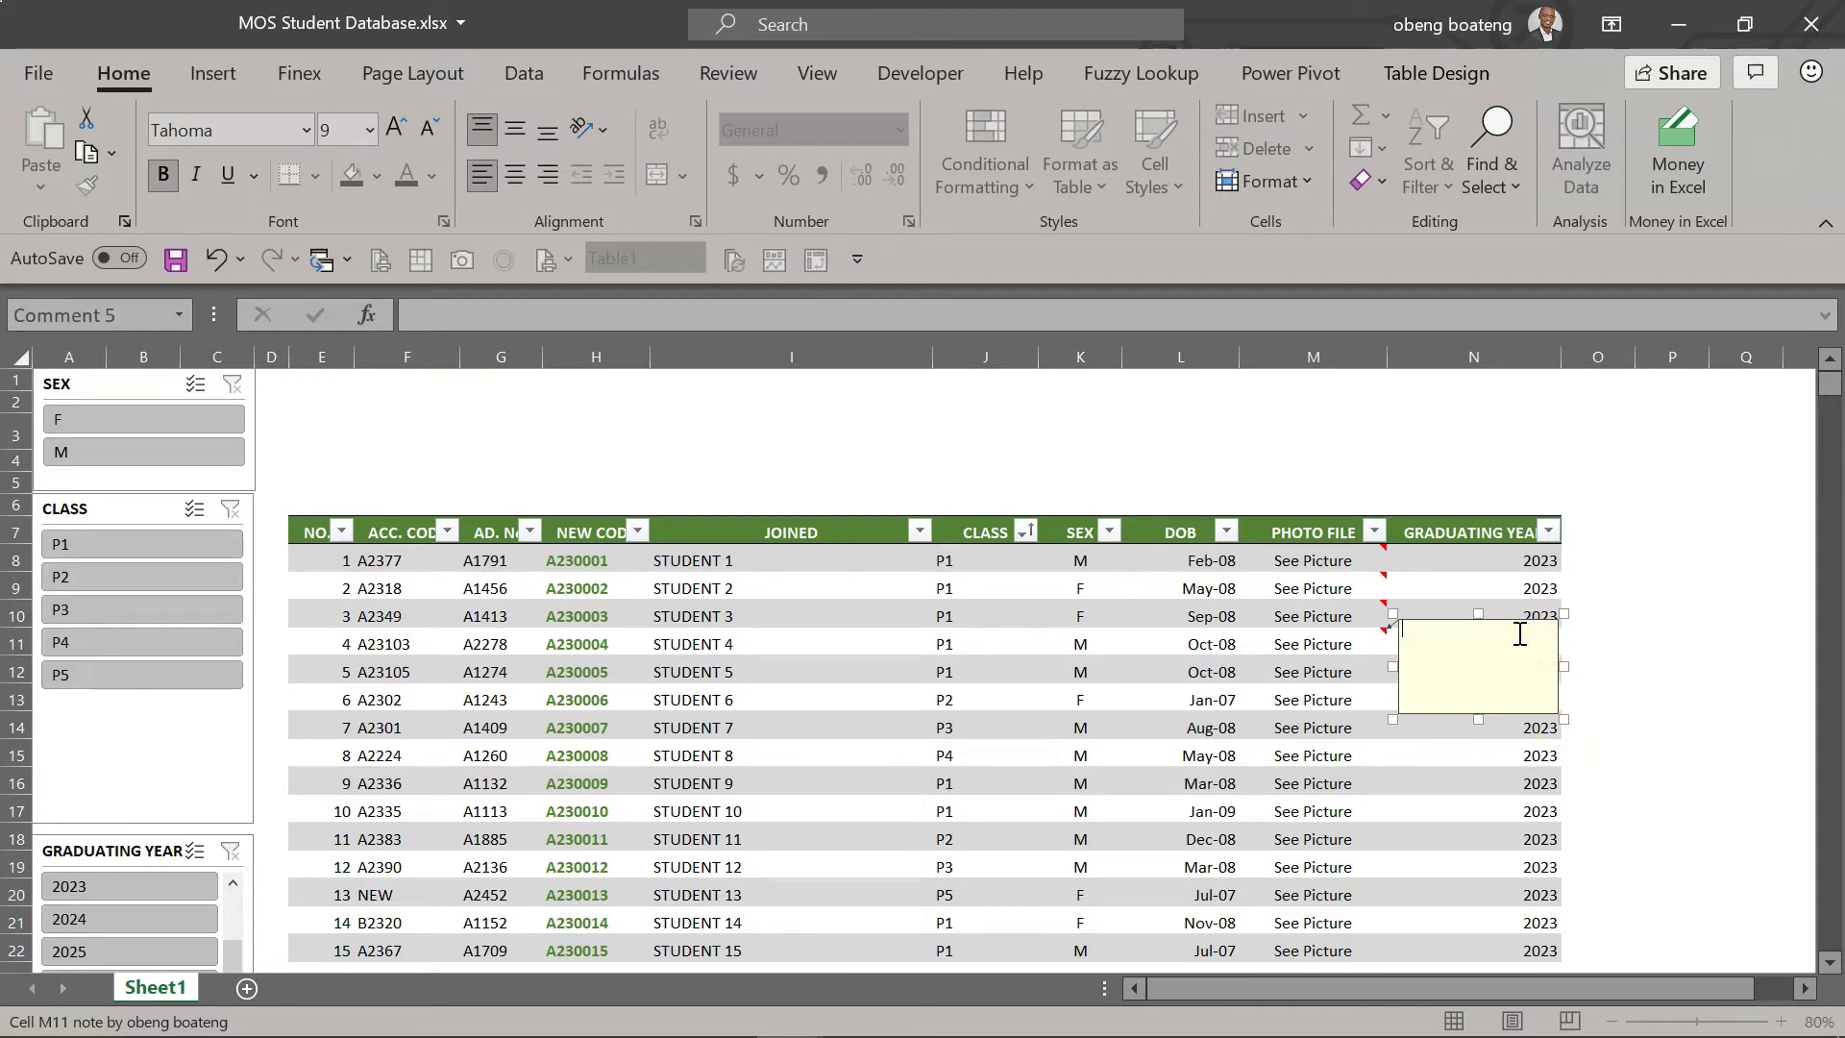
key("ctrl+b")
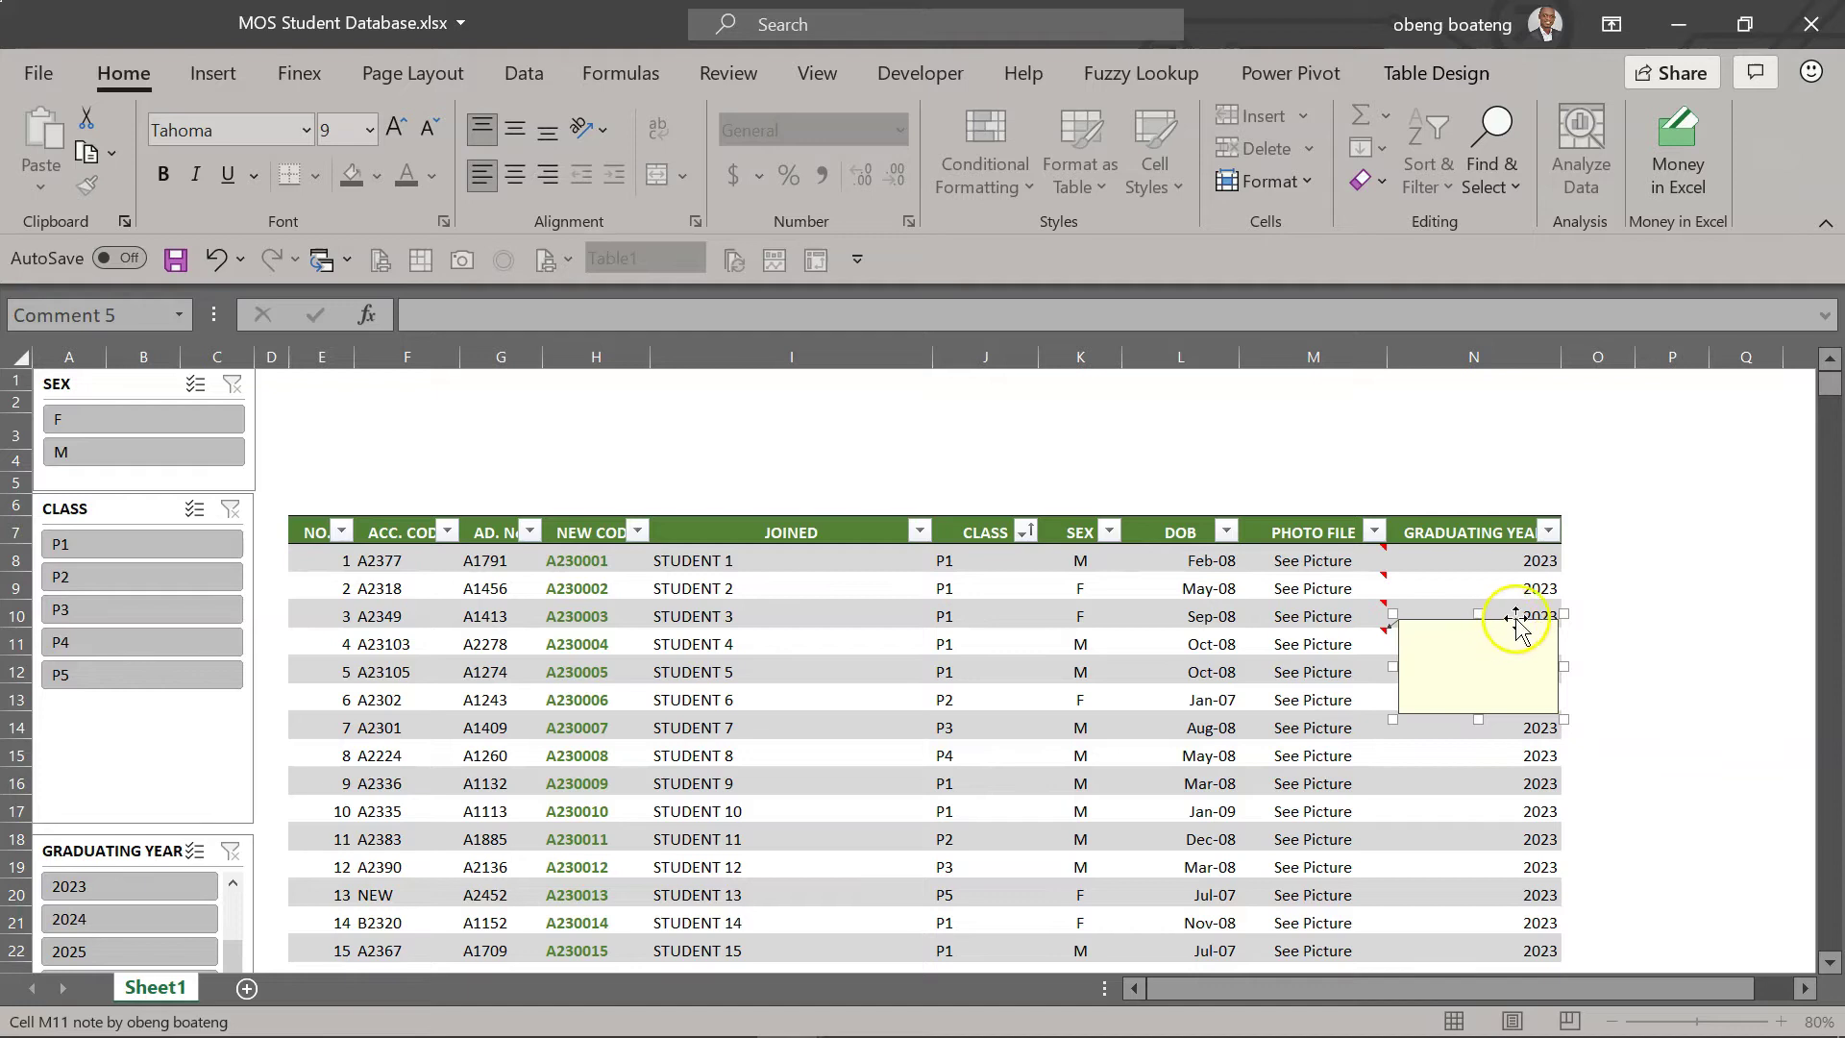
left_click(1515, 621)
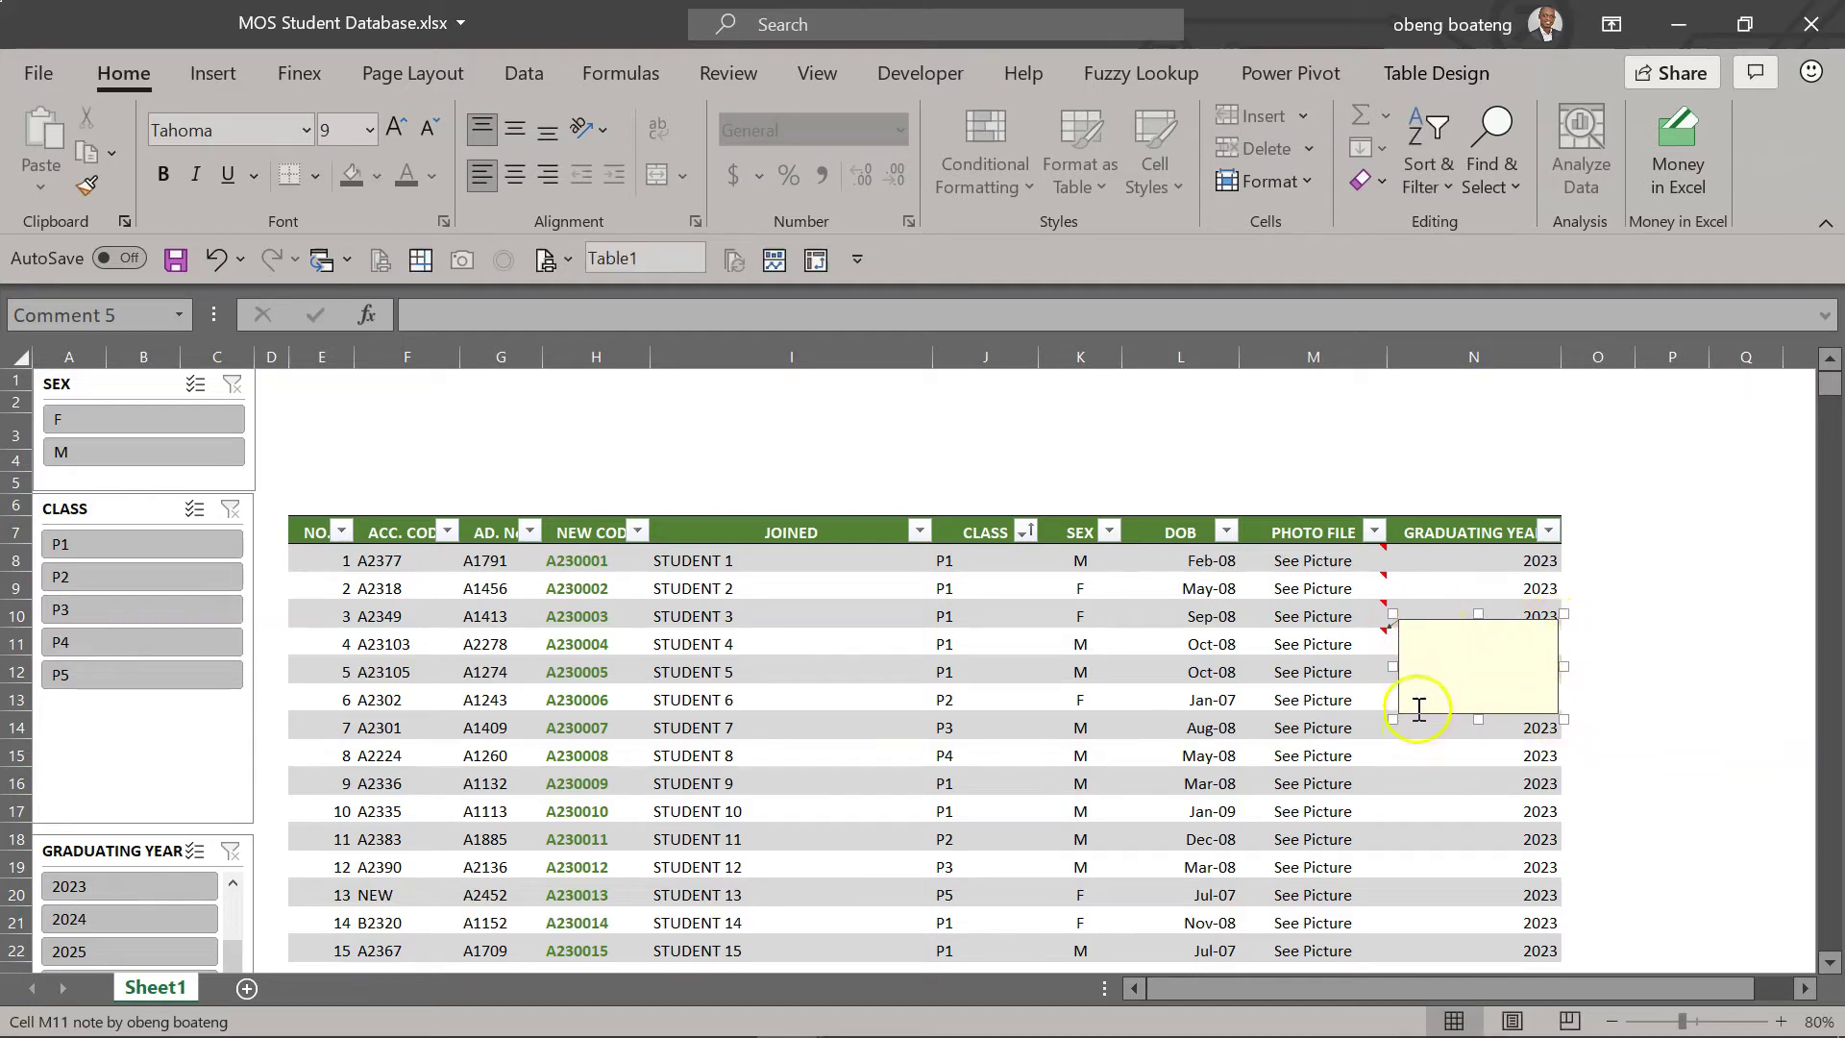
key("ctrl+1")
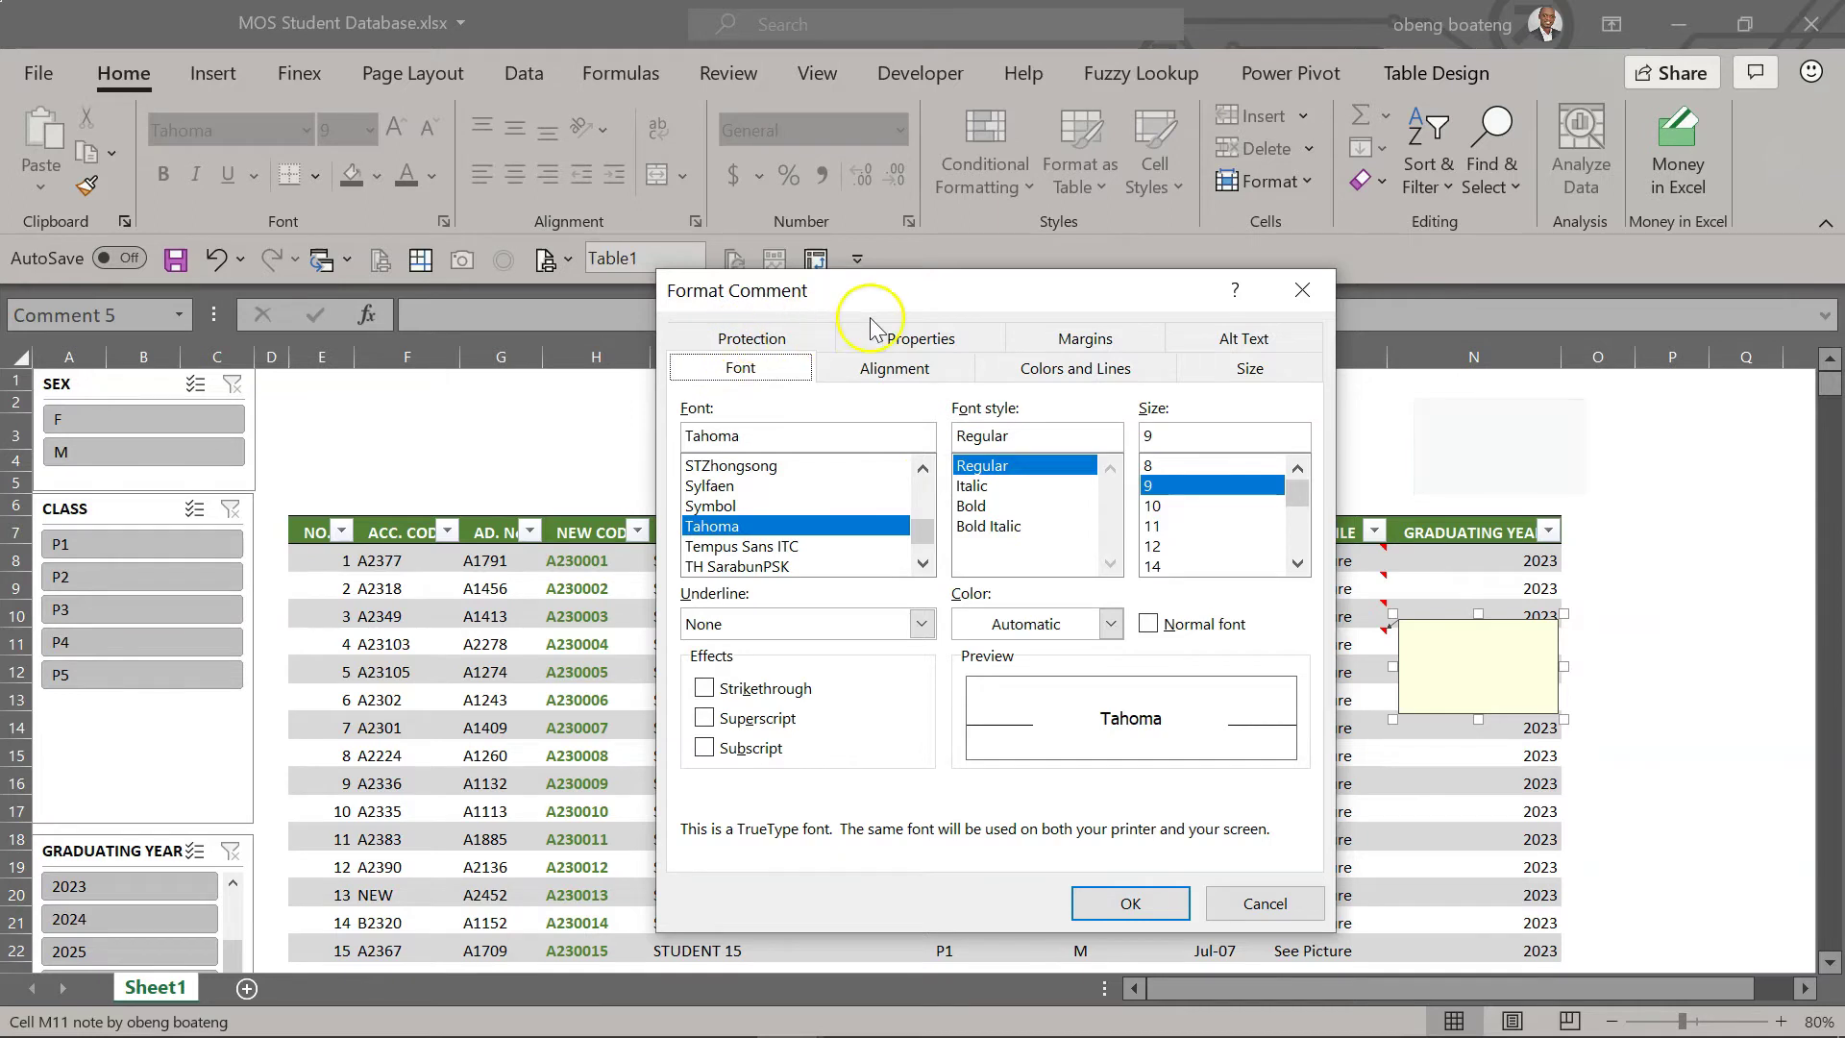
- In Format Comment's Colors and Lines settings, expand the fill colour choices for the note background
left_click(1029, 369)
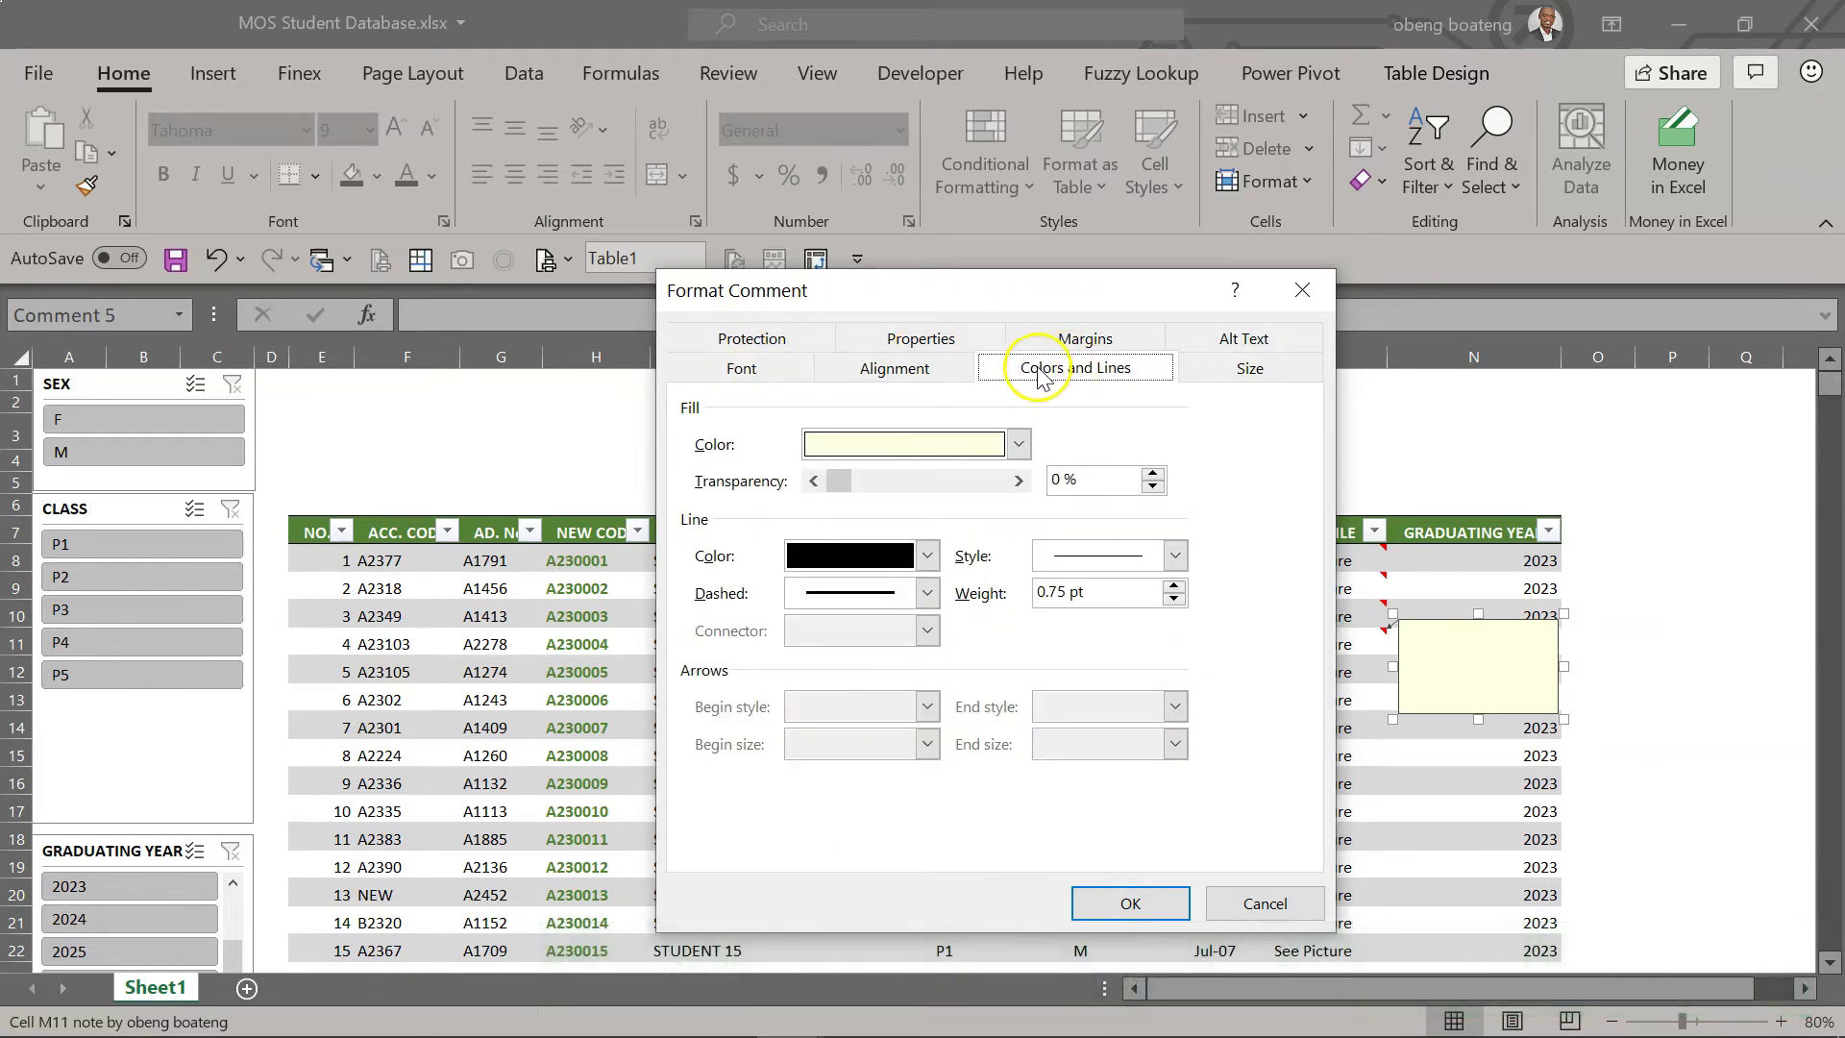
left_click(781, 462)
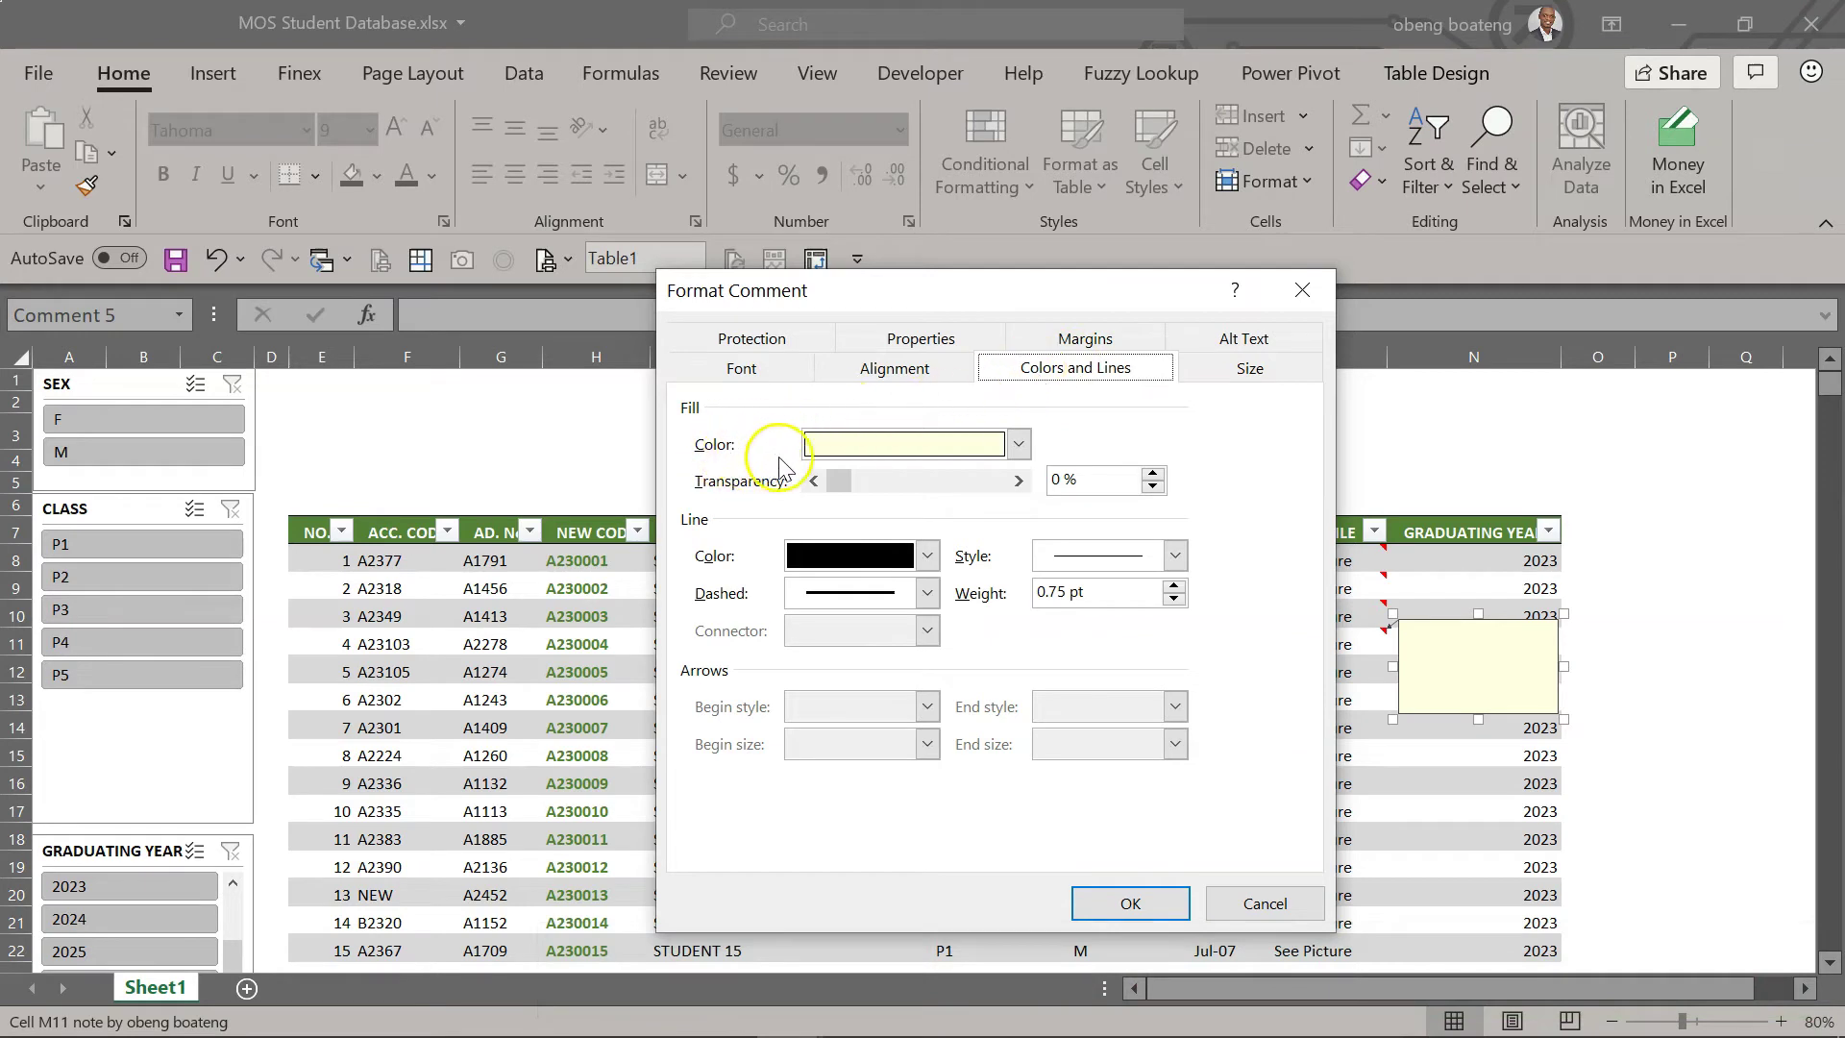
left_click(1019, 445)
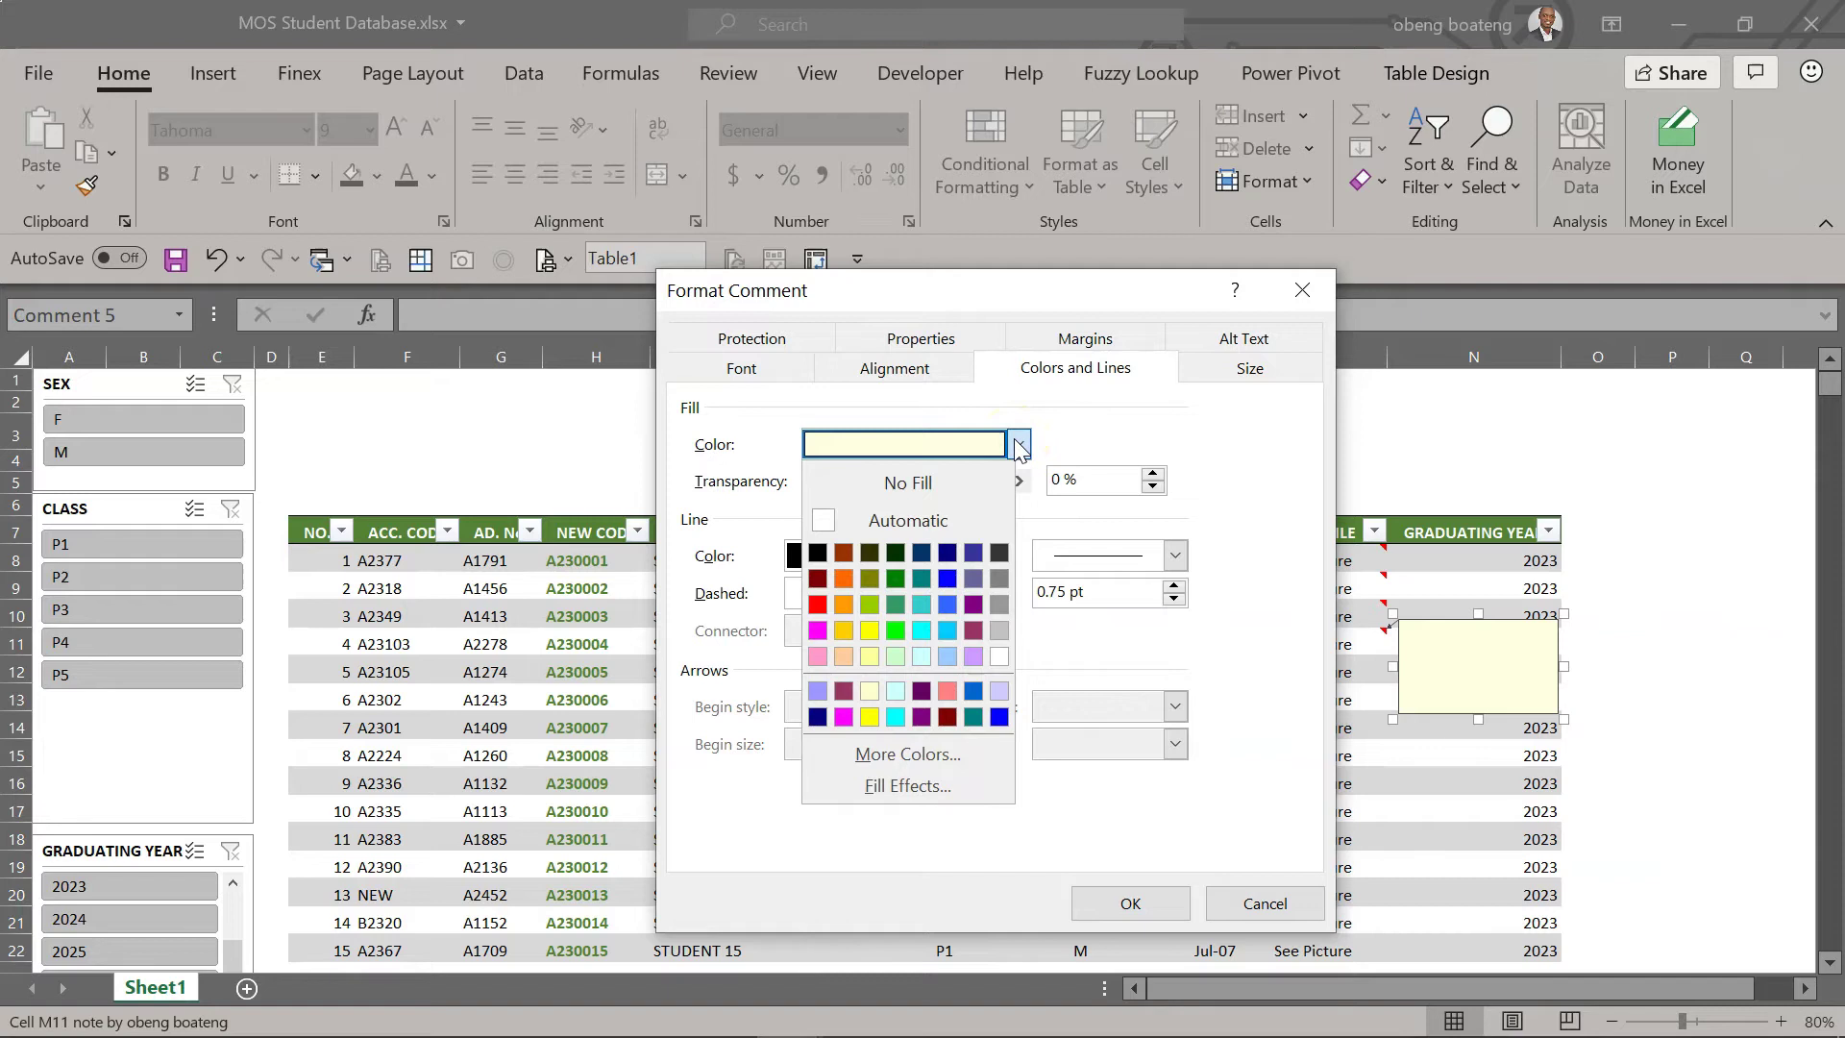
- Set the note's fill to the picture Picture3.png chosen offline from the Pictures folder and confirm
left_click(952, 786)
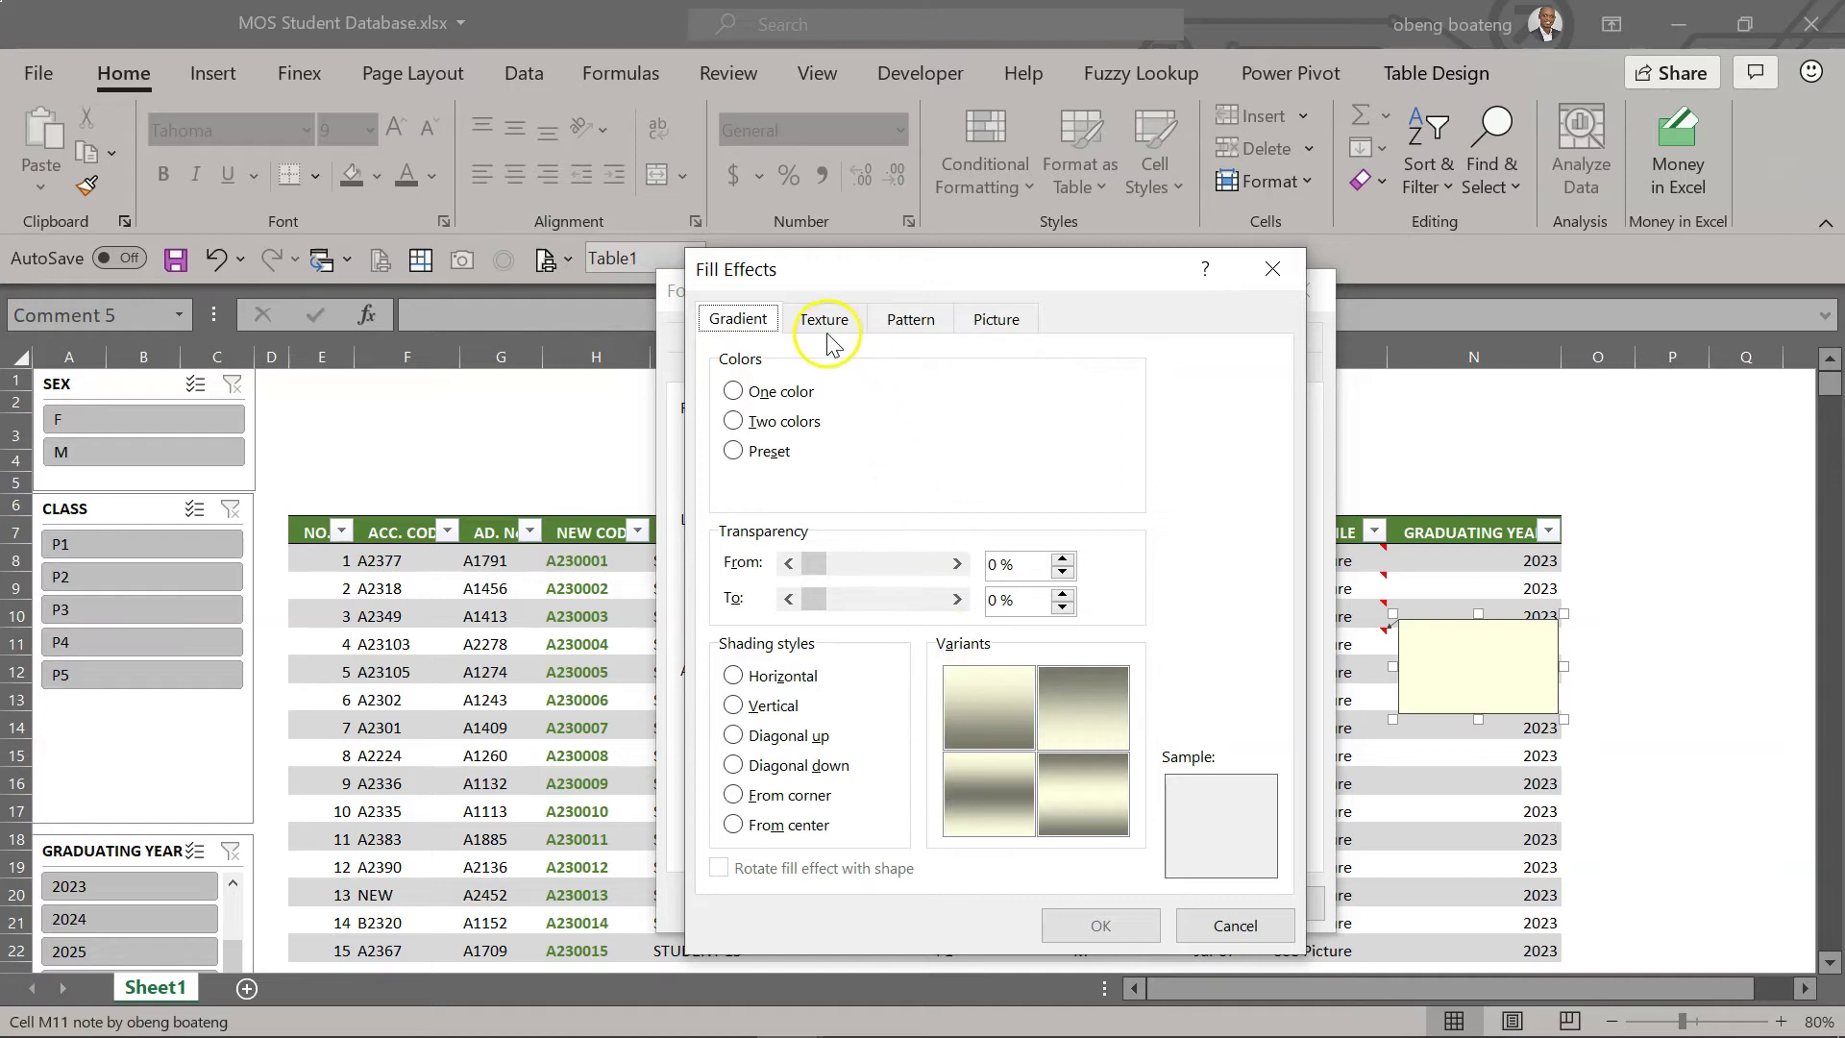
left_click(993, 330)
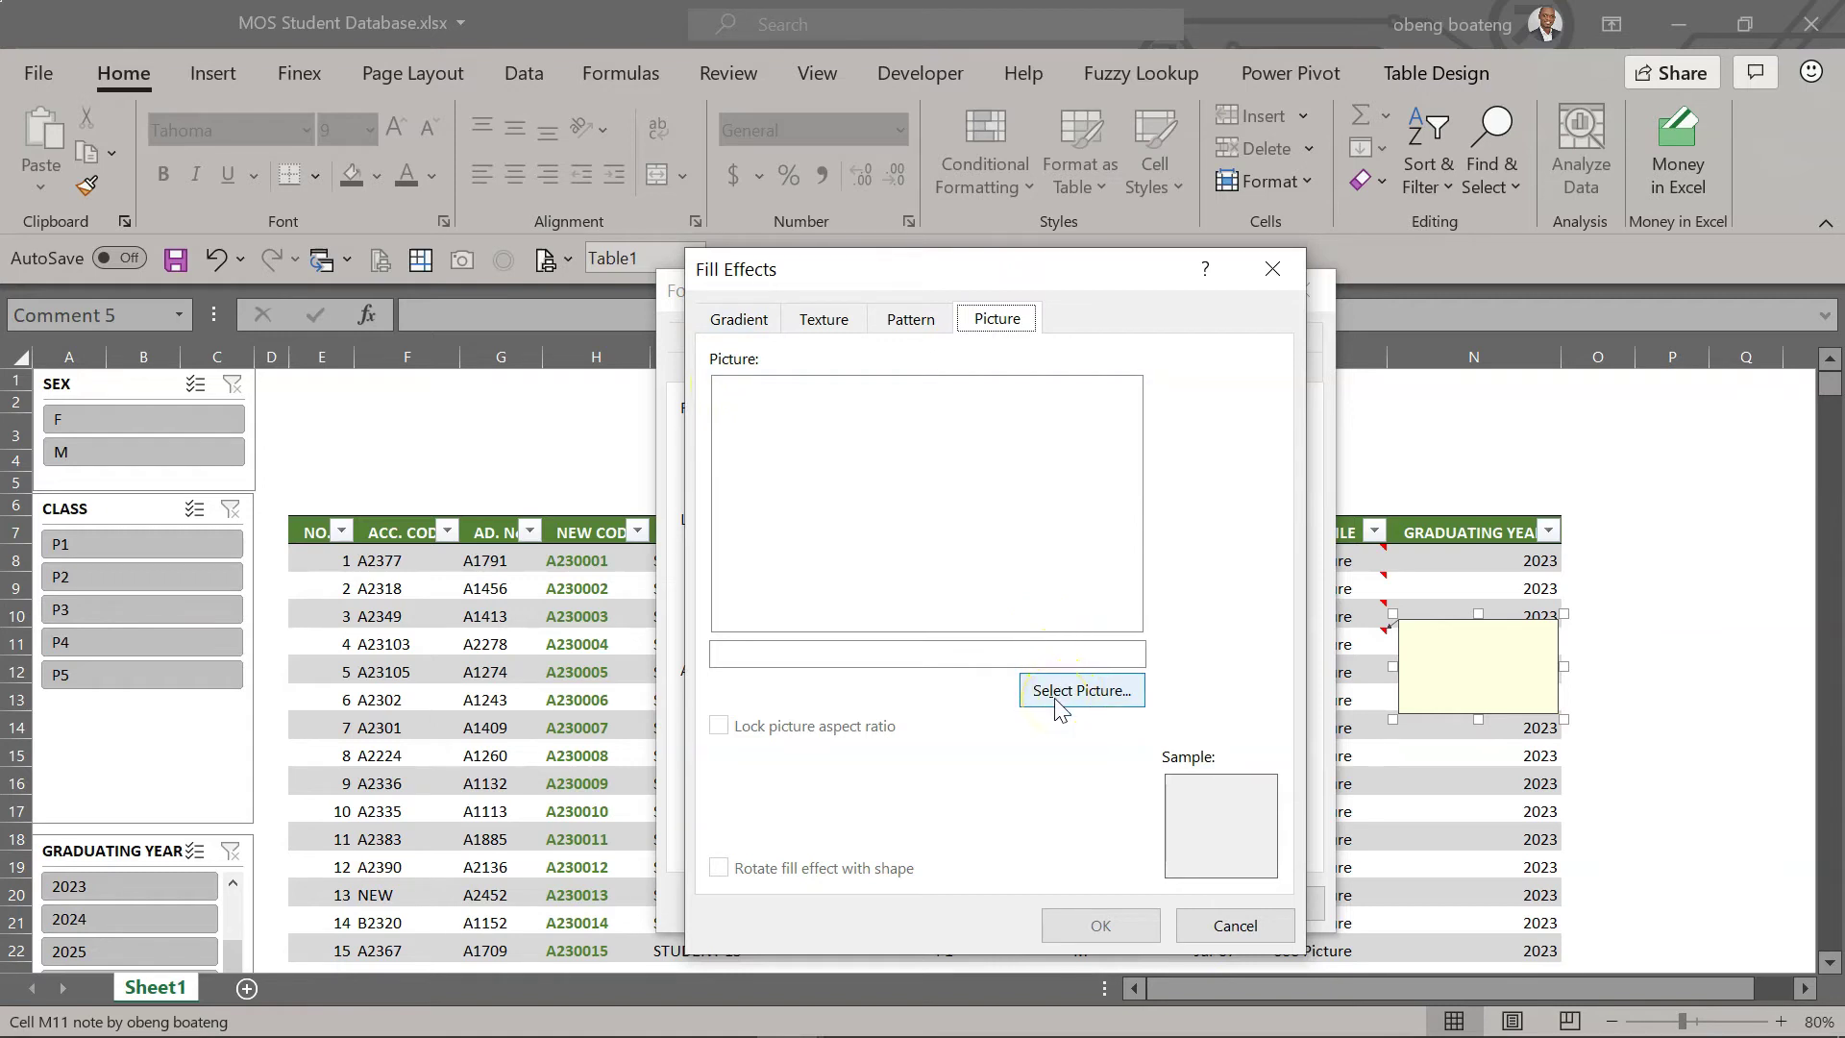
left_click(1057, 705)
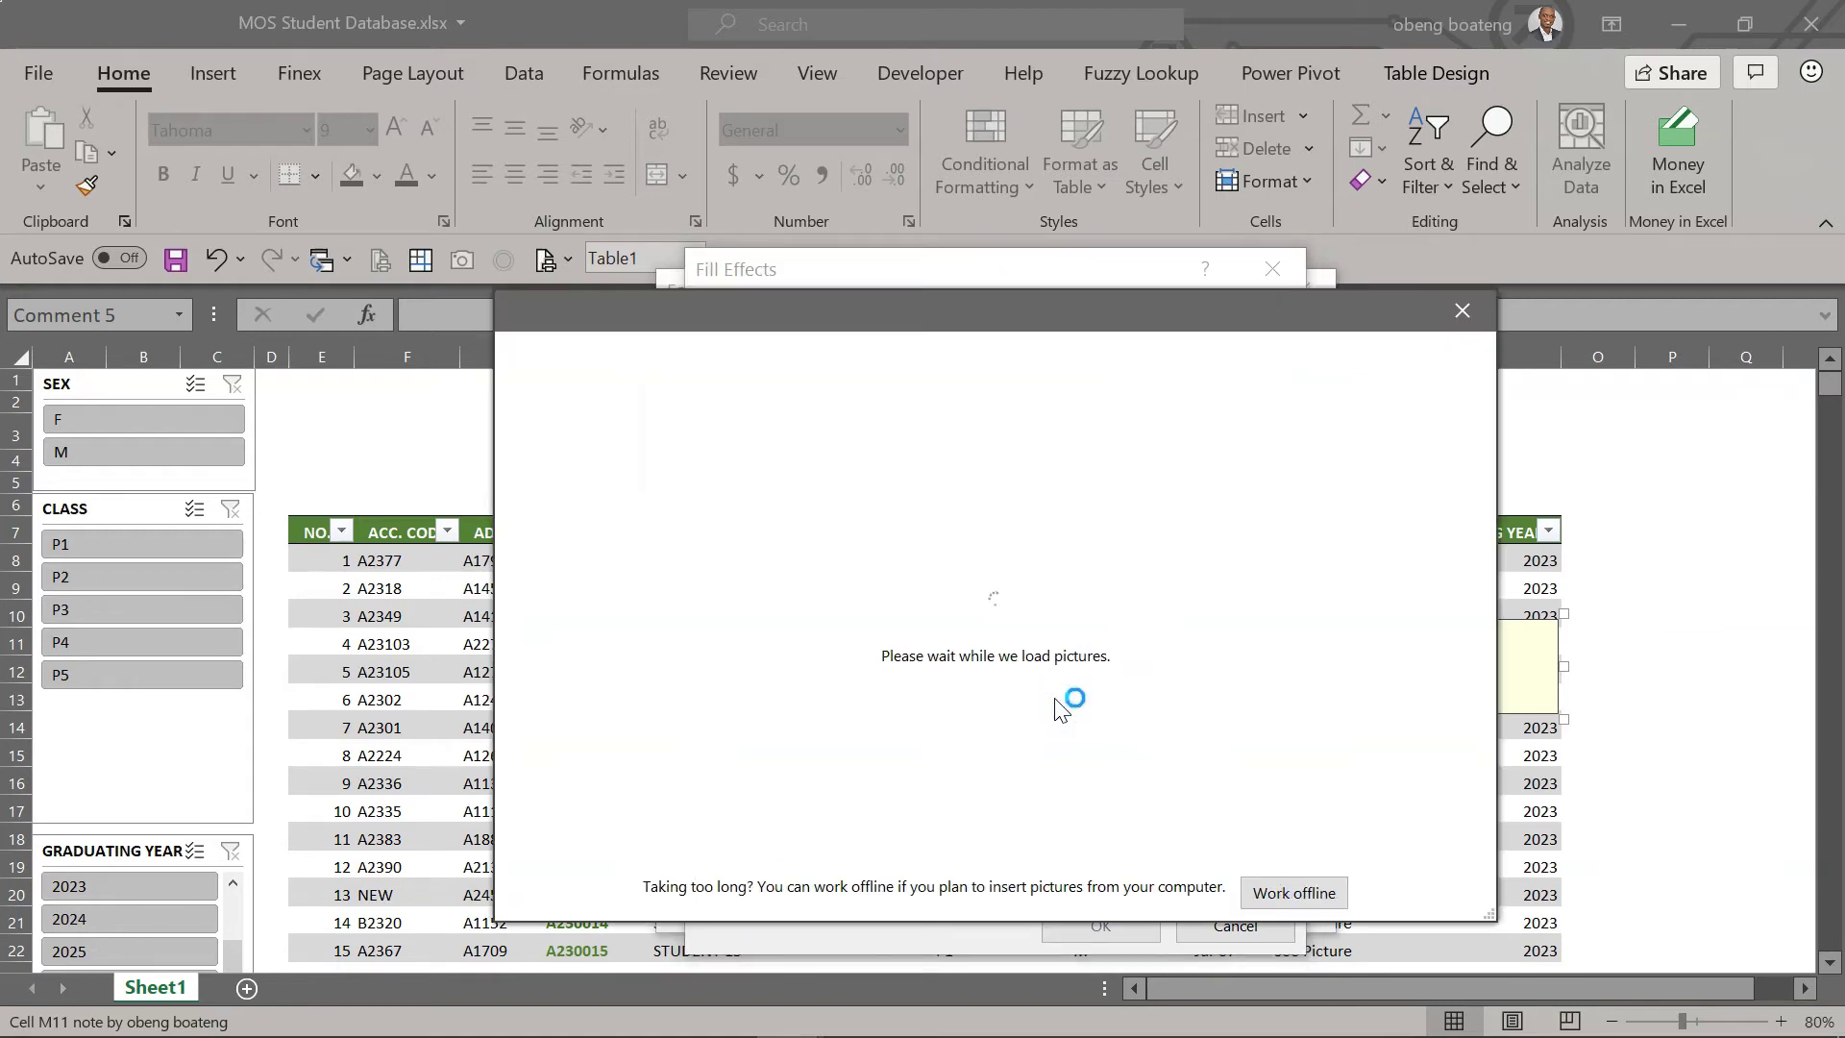
left_click(1290, 892)
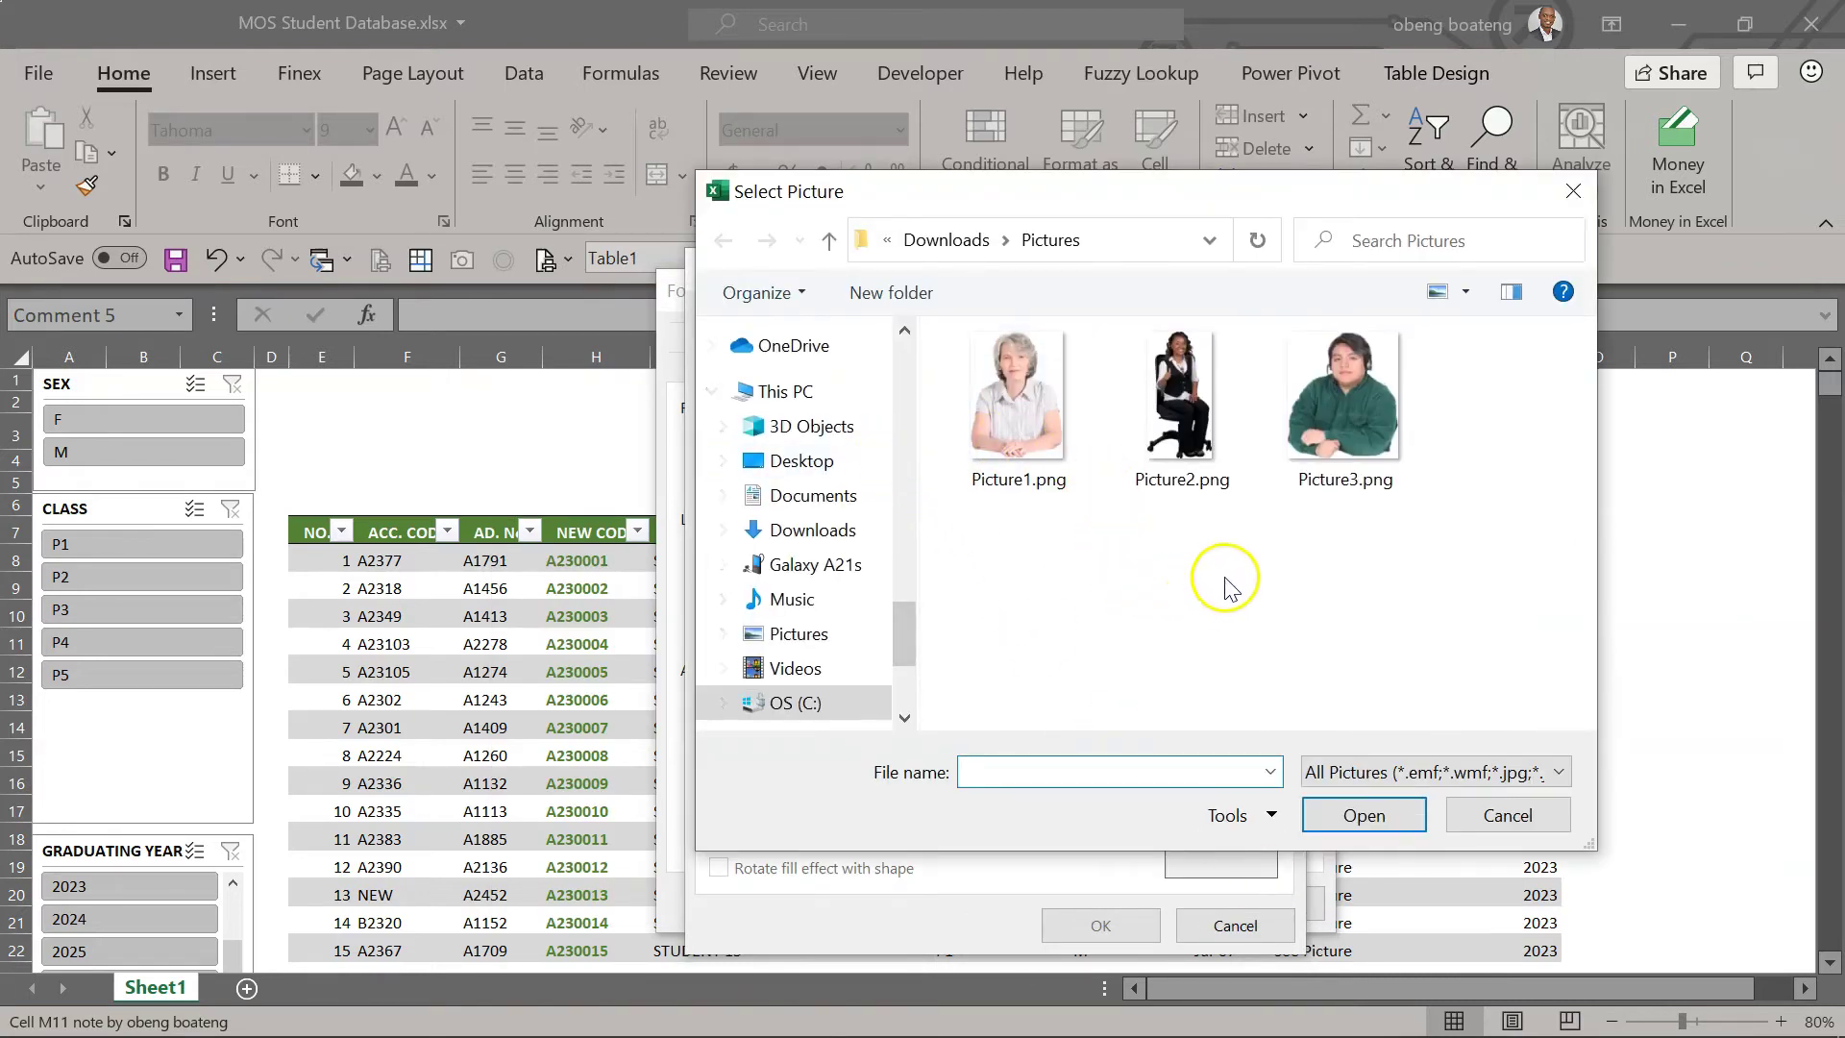
left_click(1338, 415)
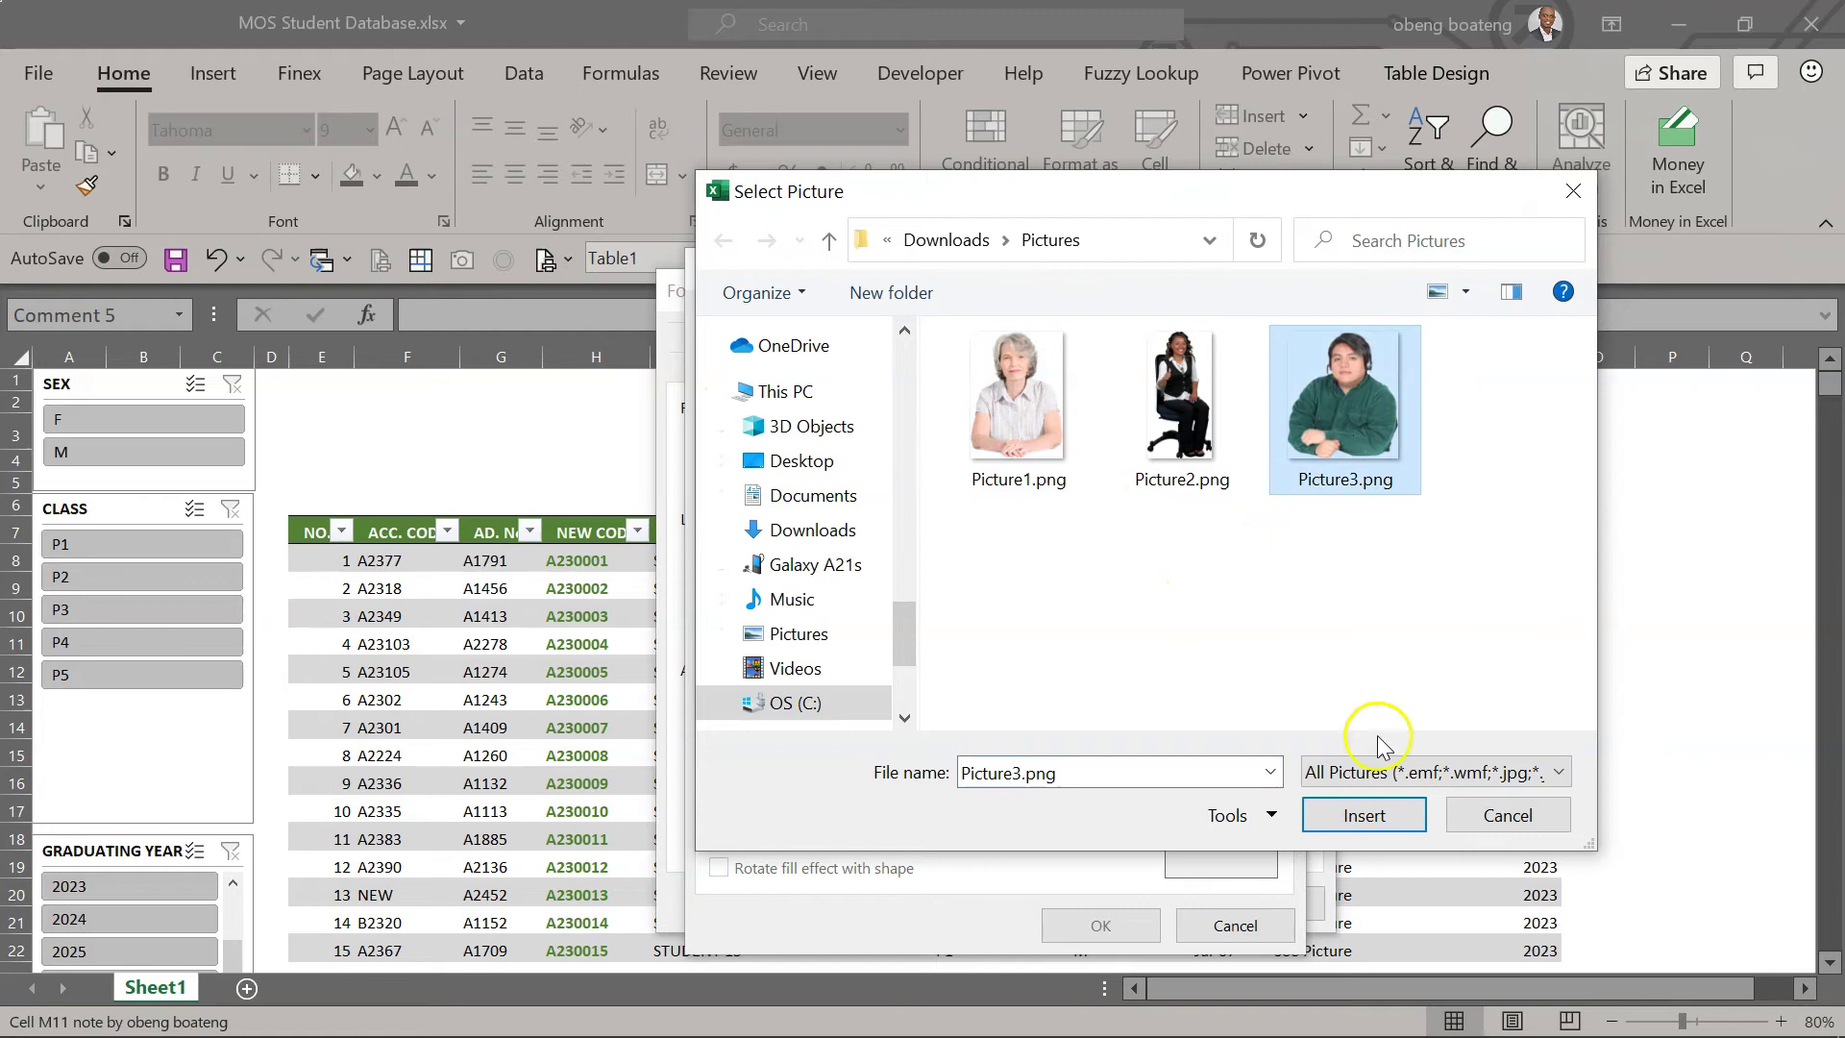
left_click(1363, 815)
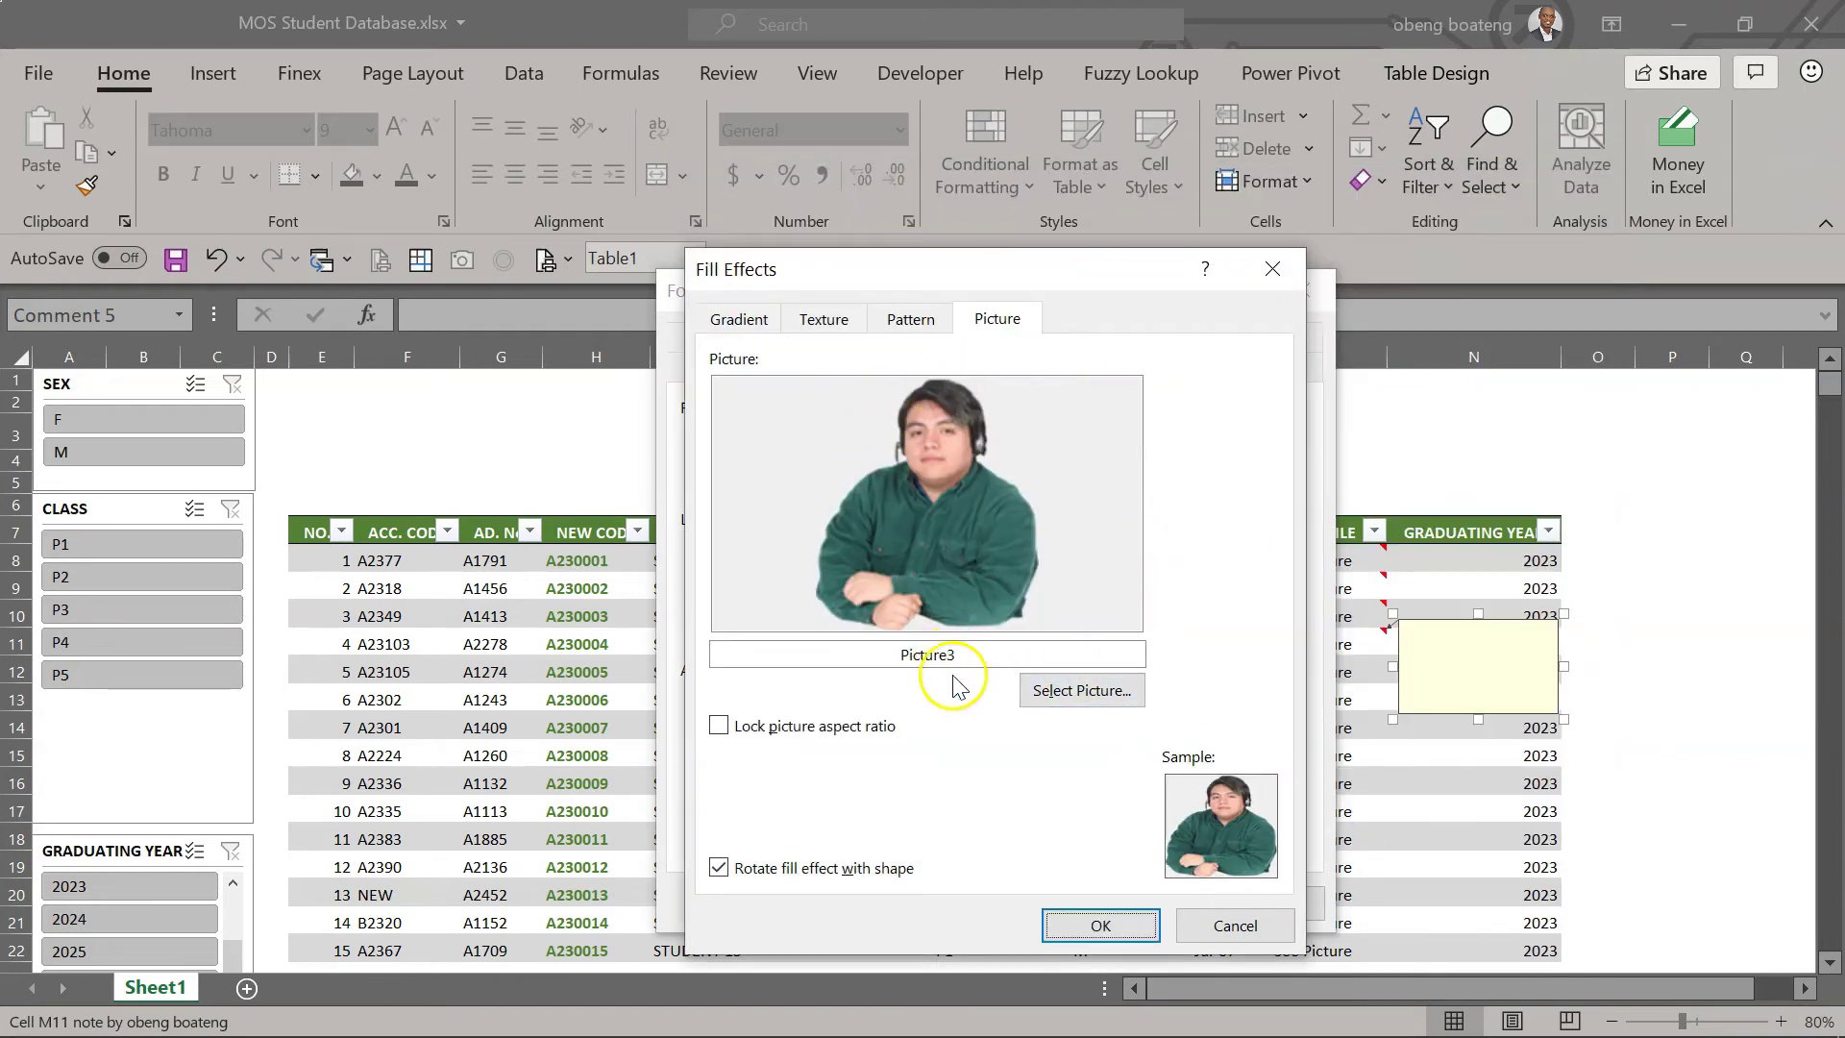
left_click(1068, 919)
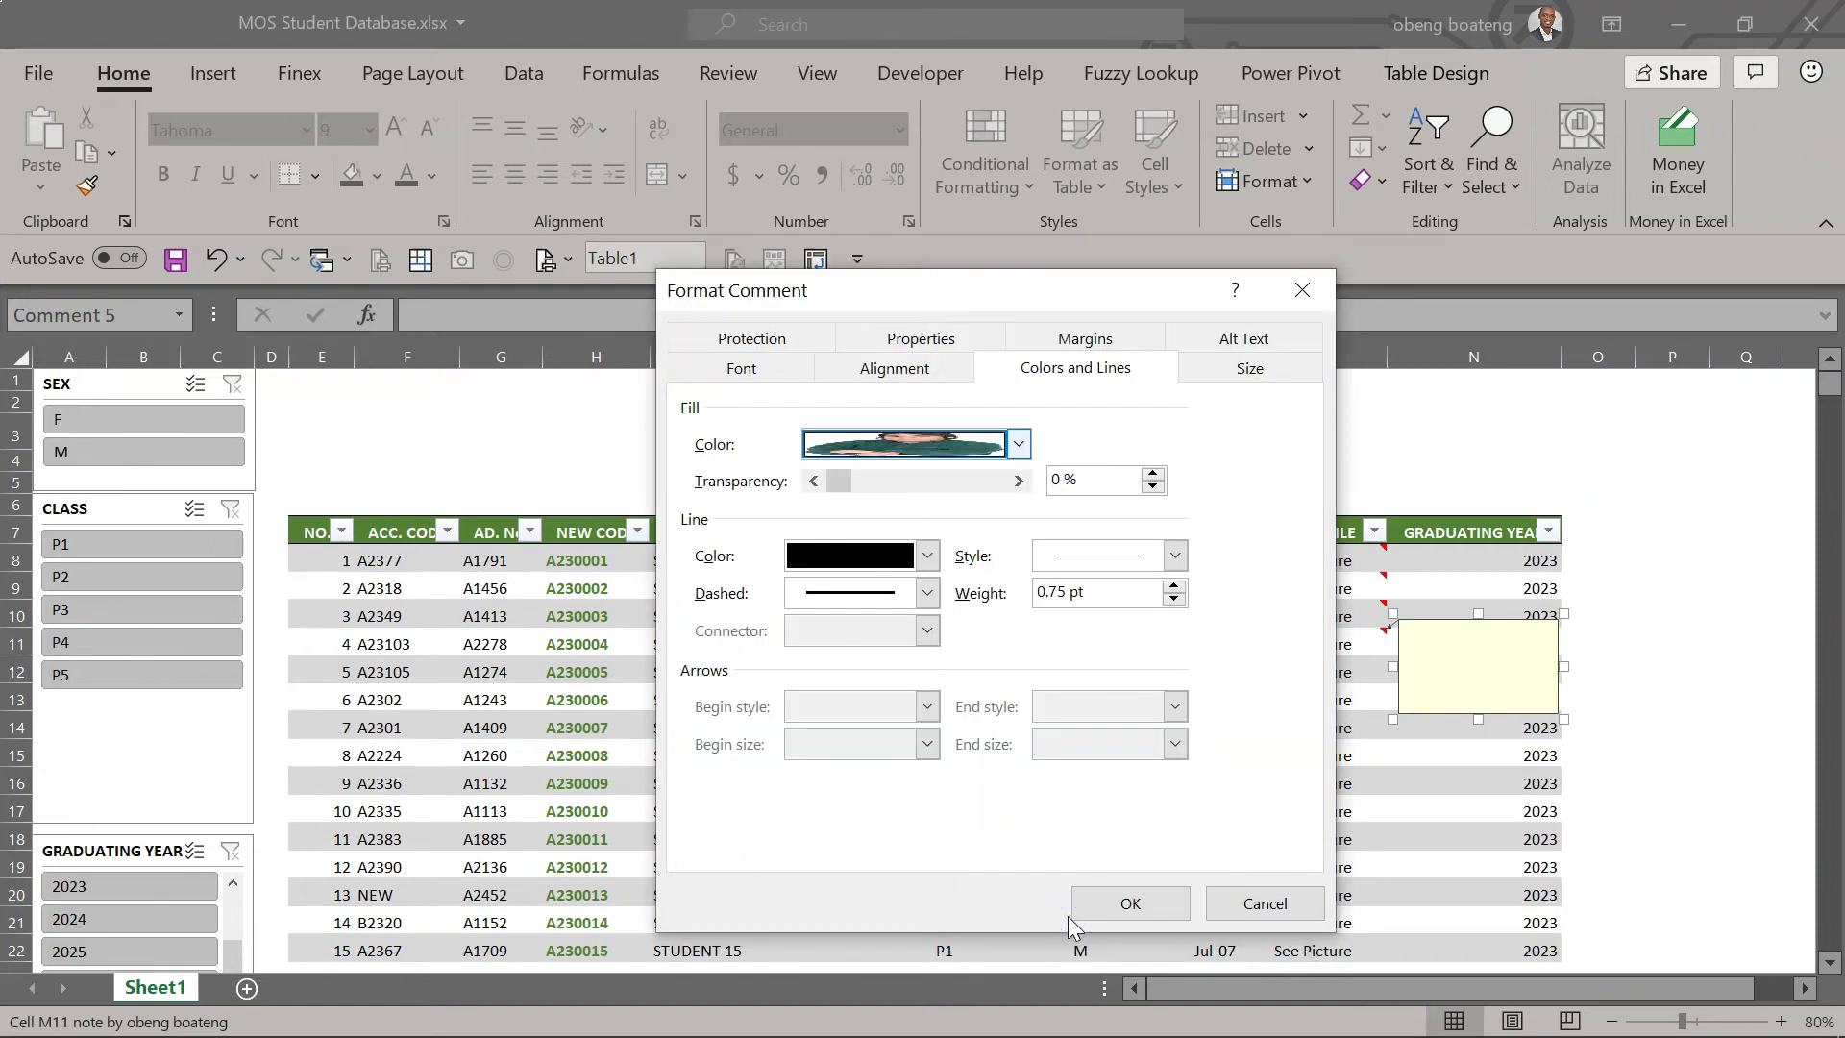
- Resize the note to 5 cm height by 5 cm width and confirm
left_click(1208, 371)
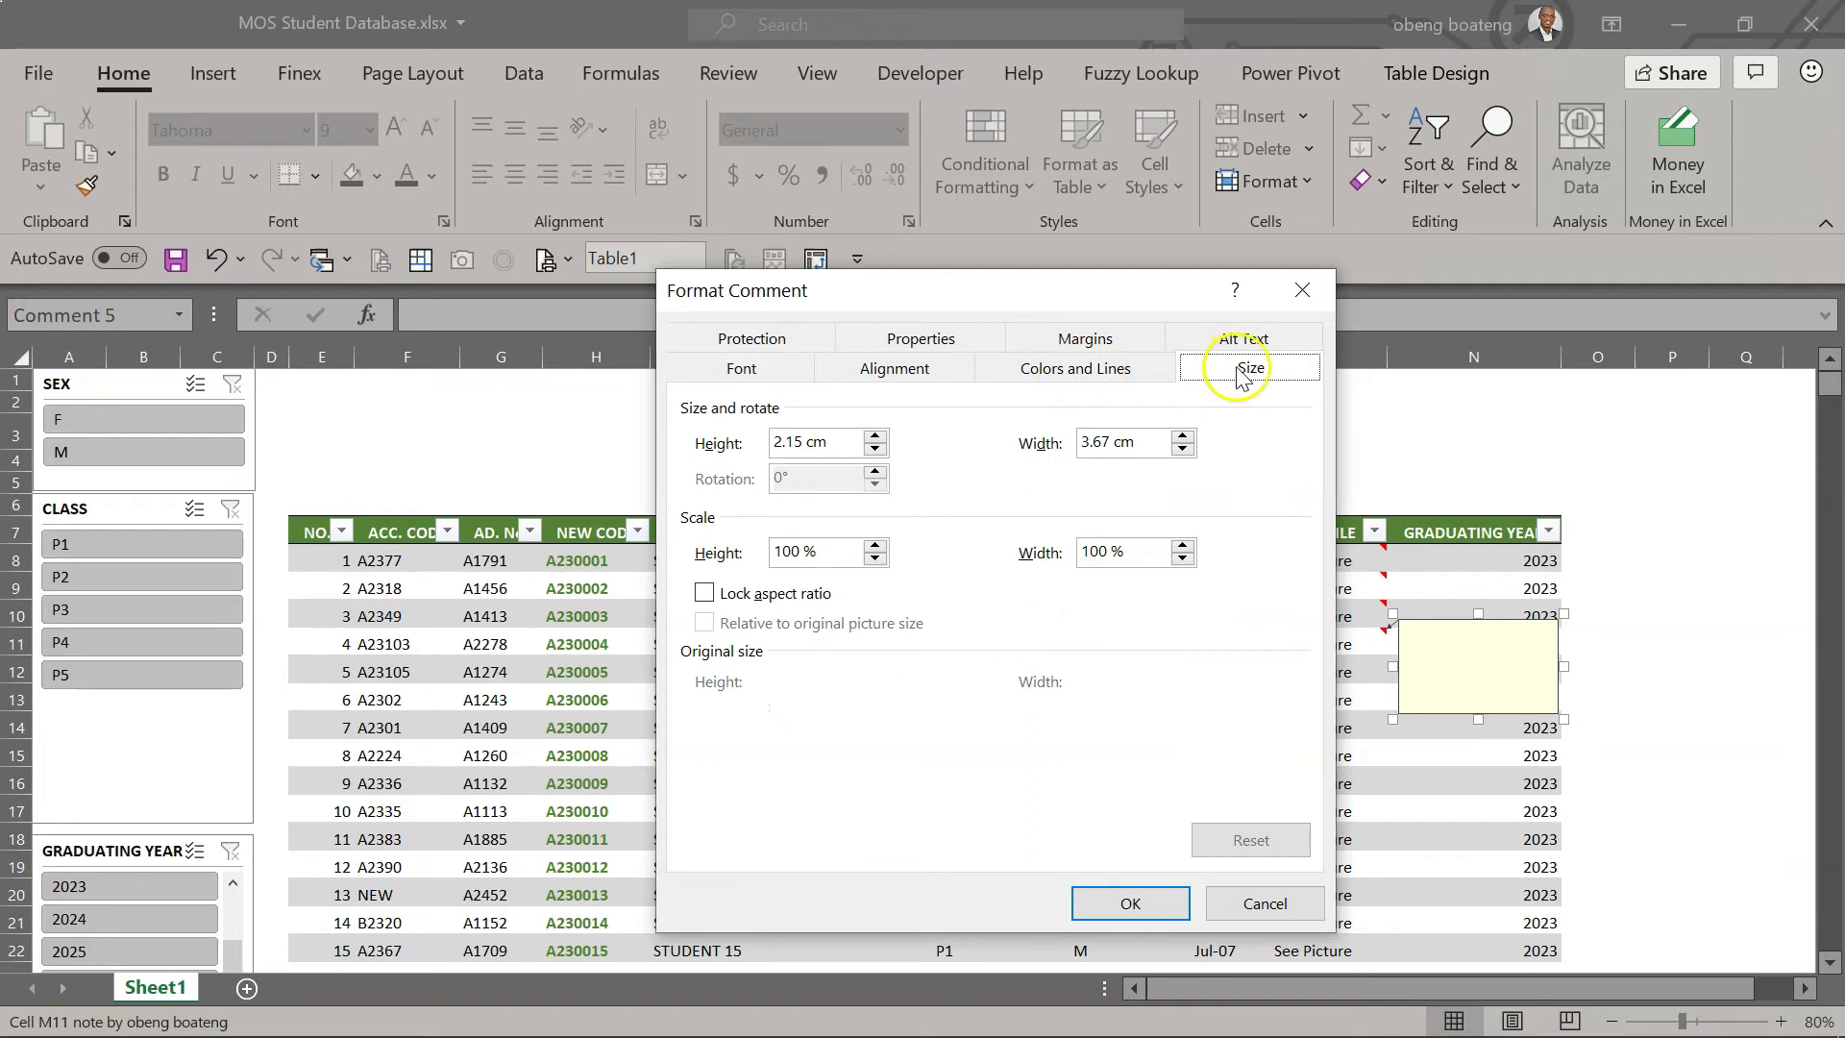
double_click(834, 442)
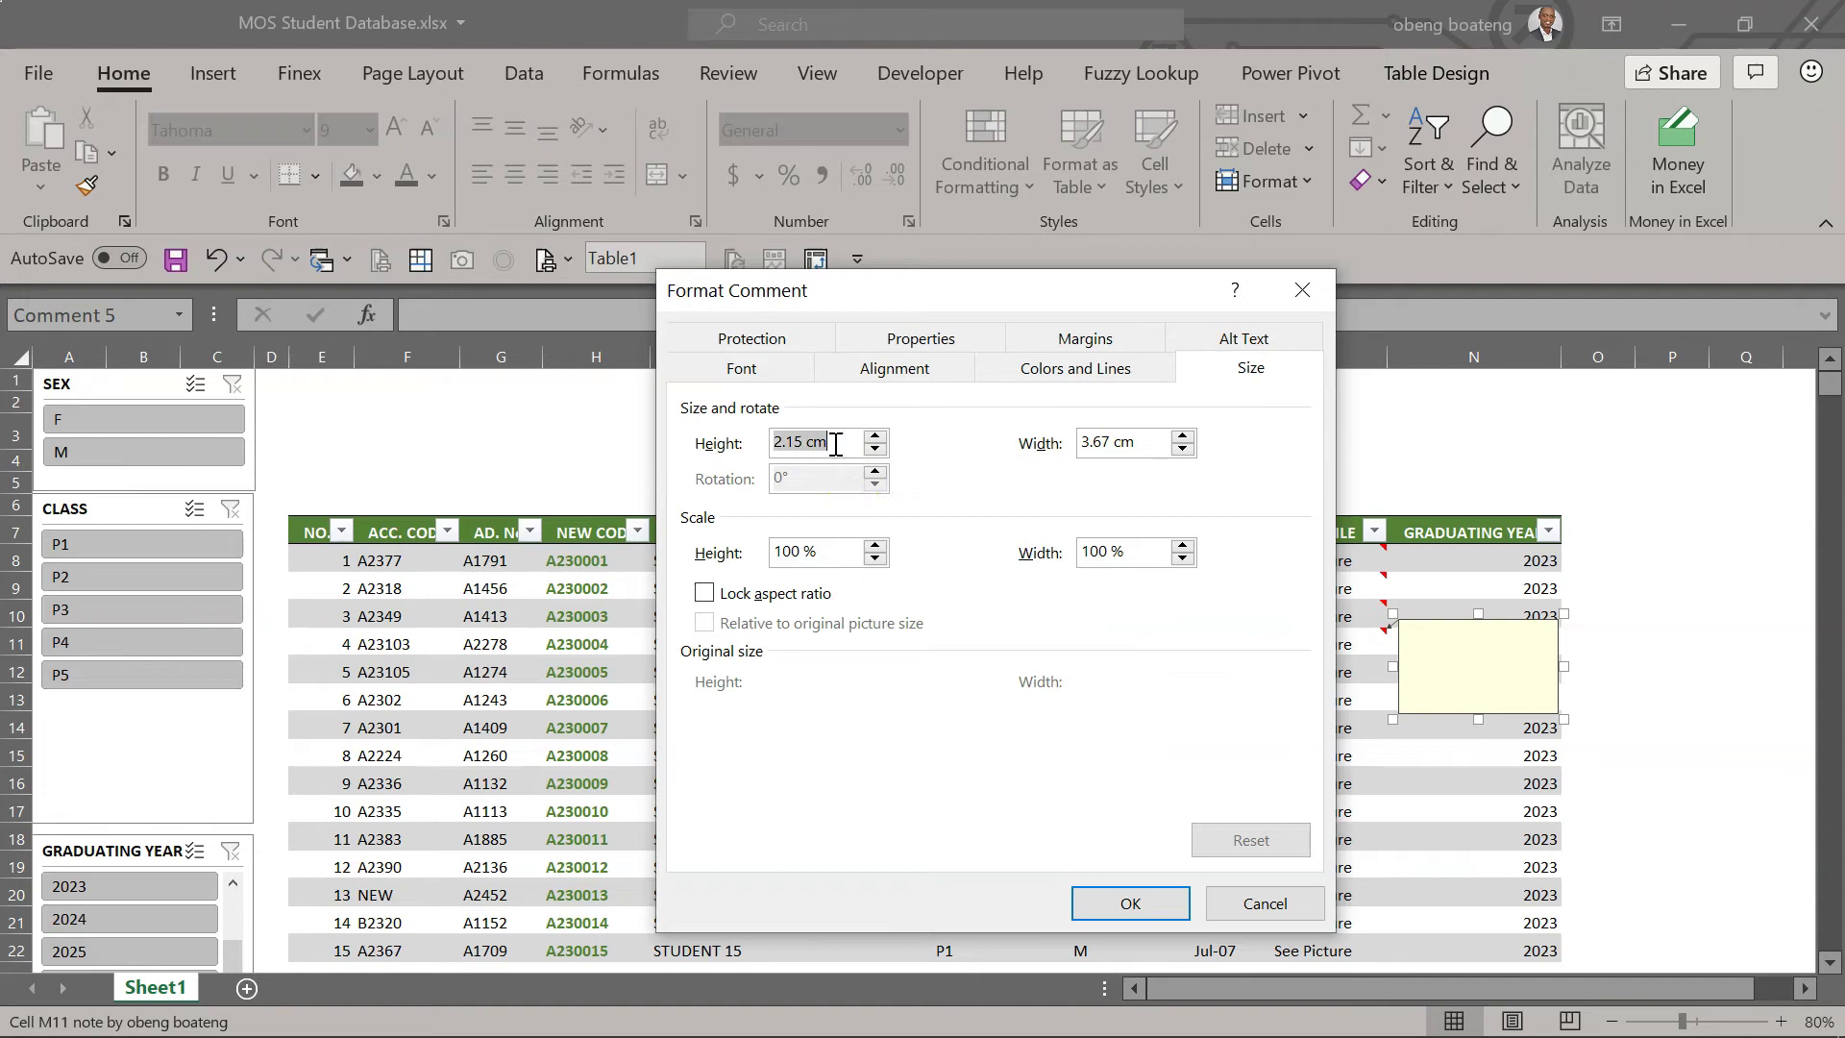
type("5")
key("Tab")
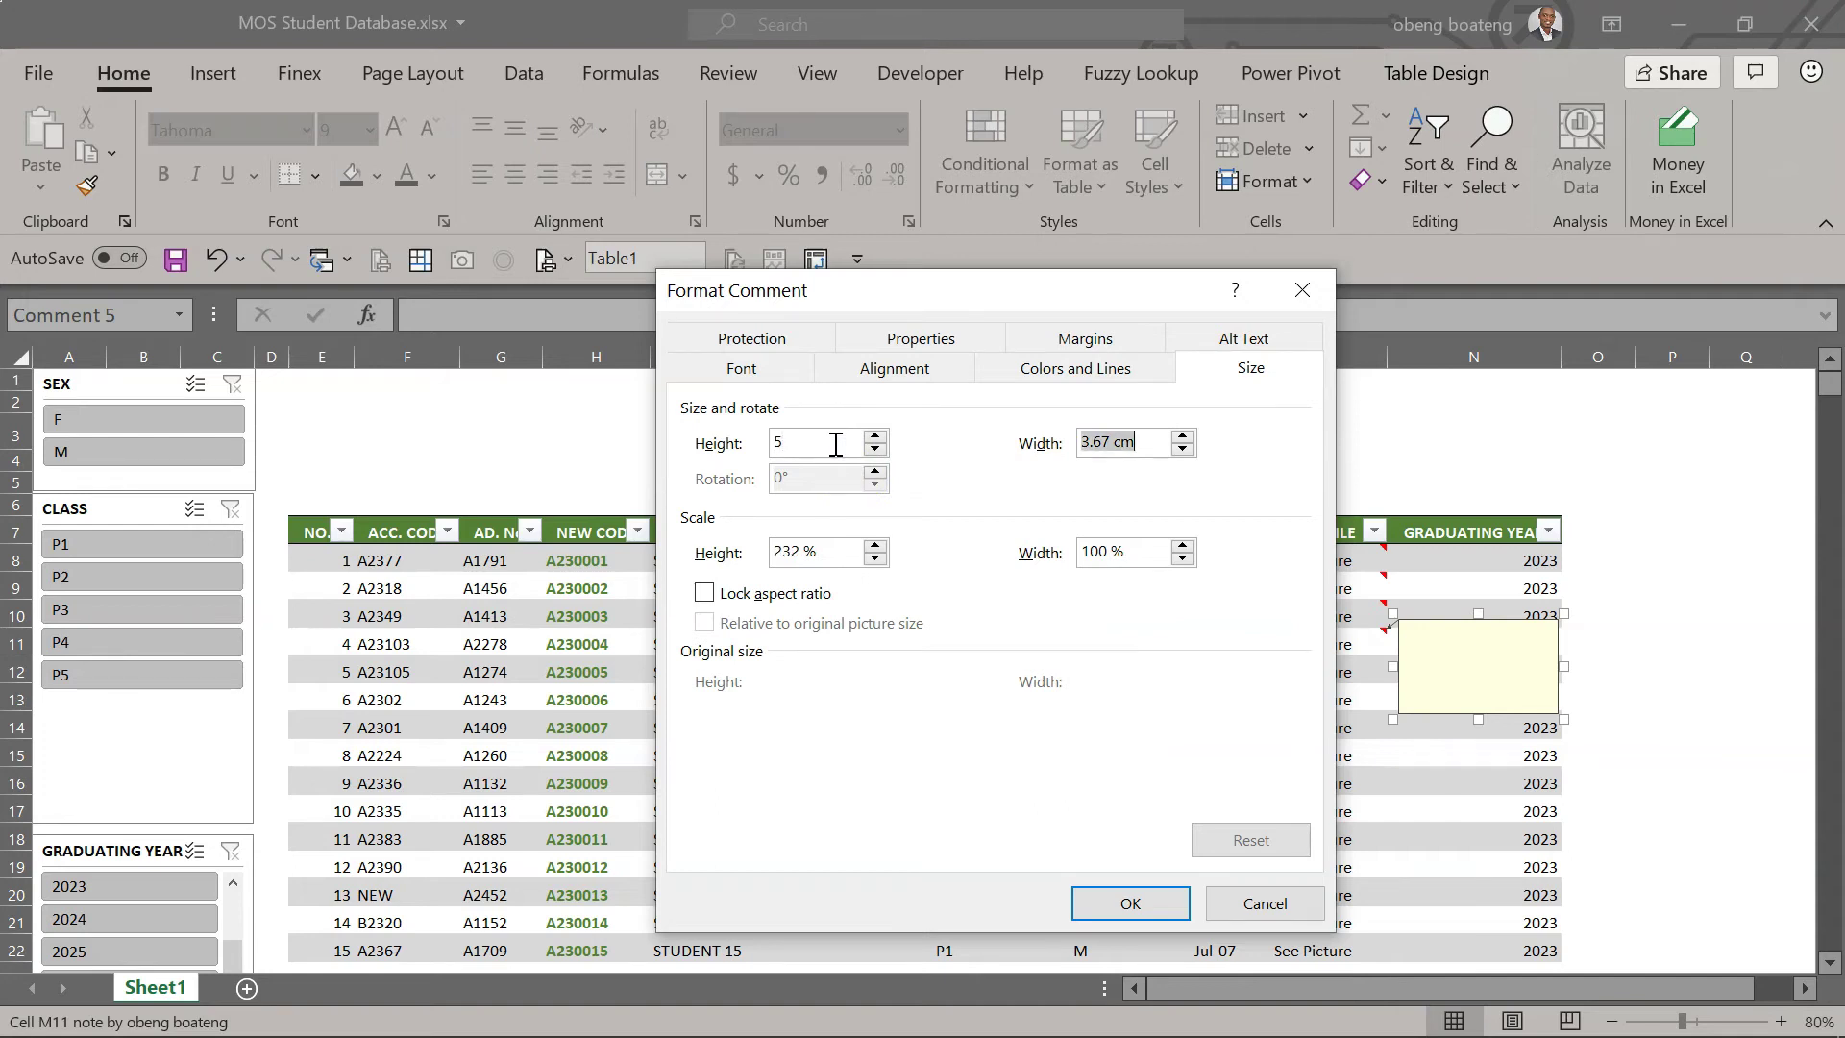
type("5")
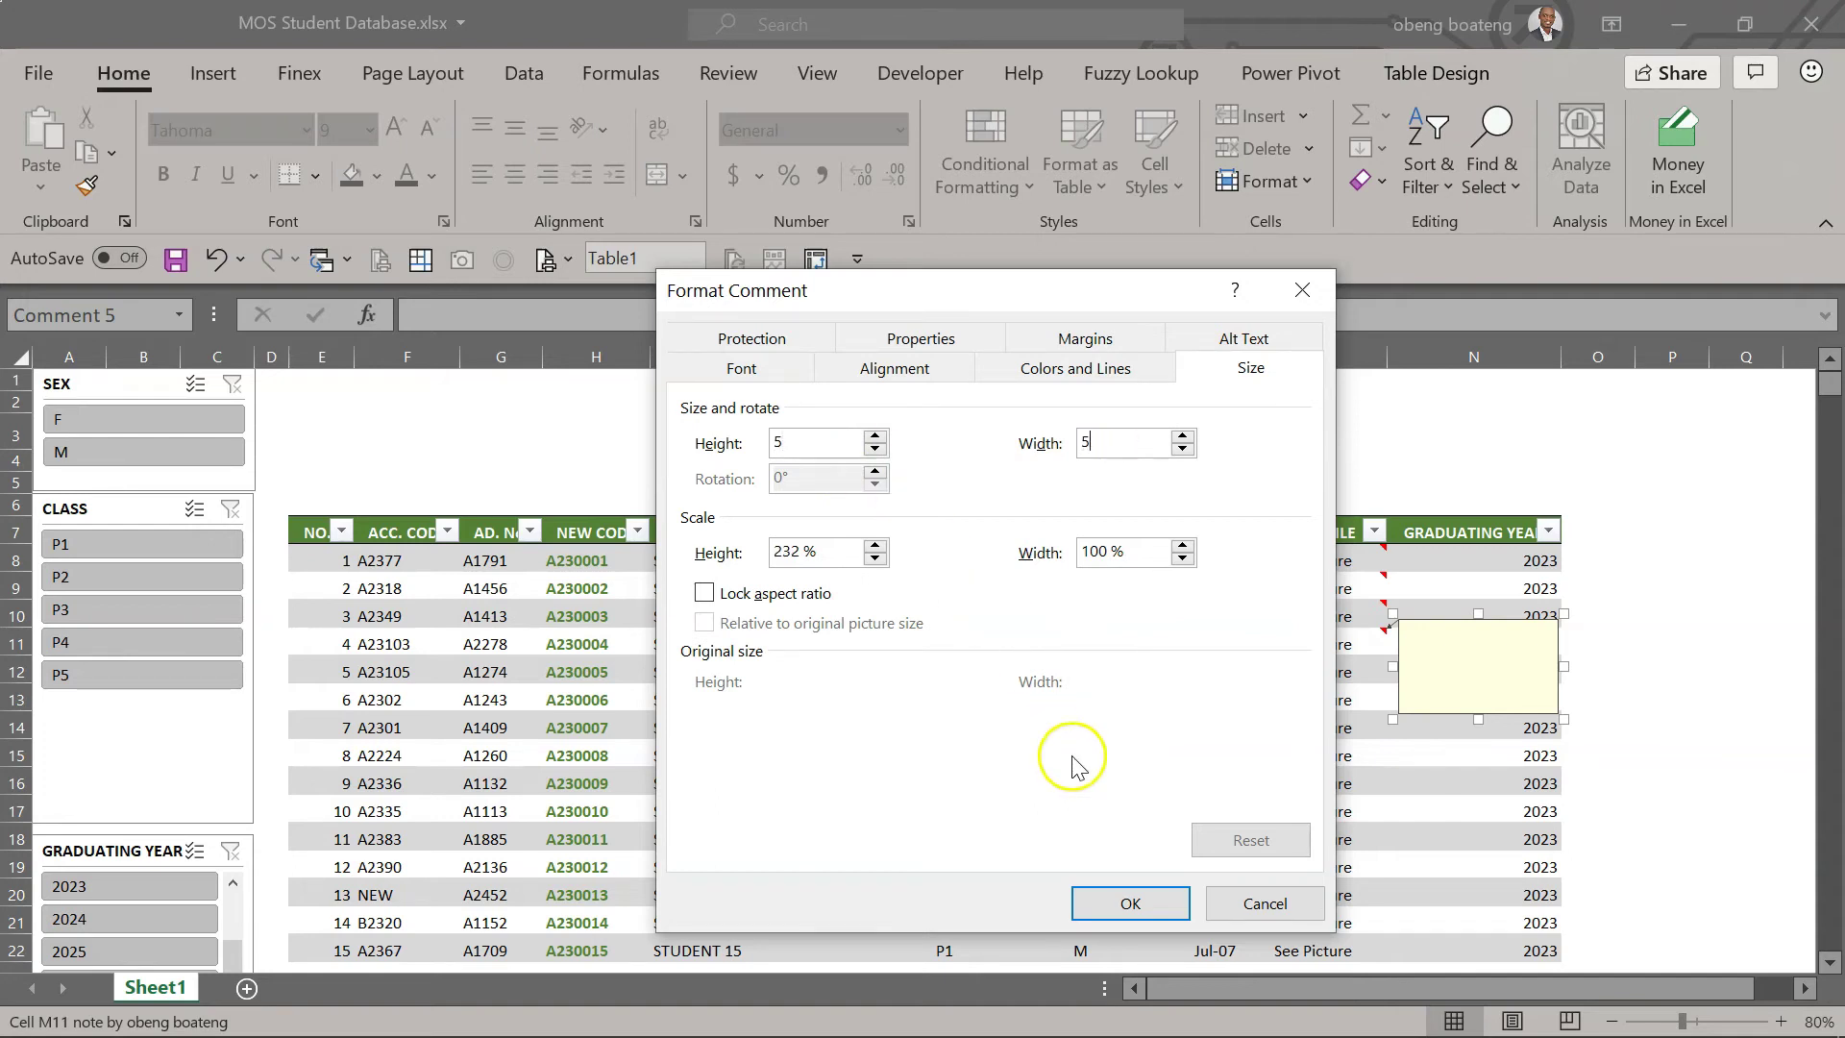
left_click(1129, 904)
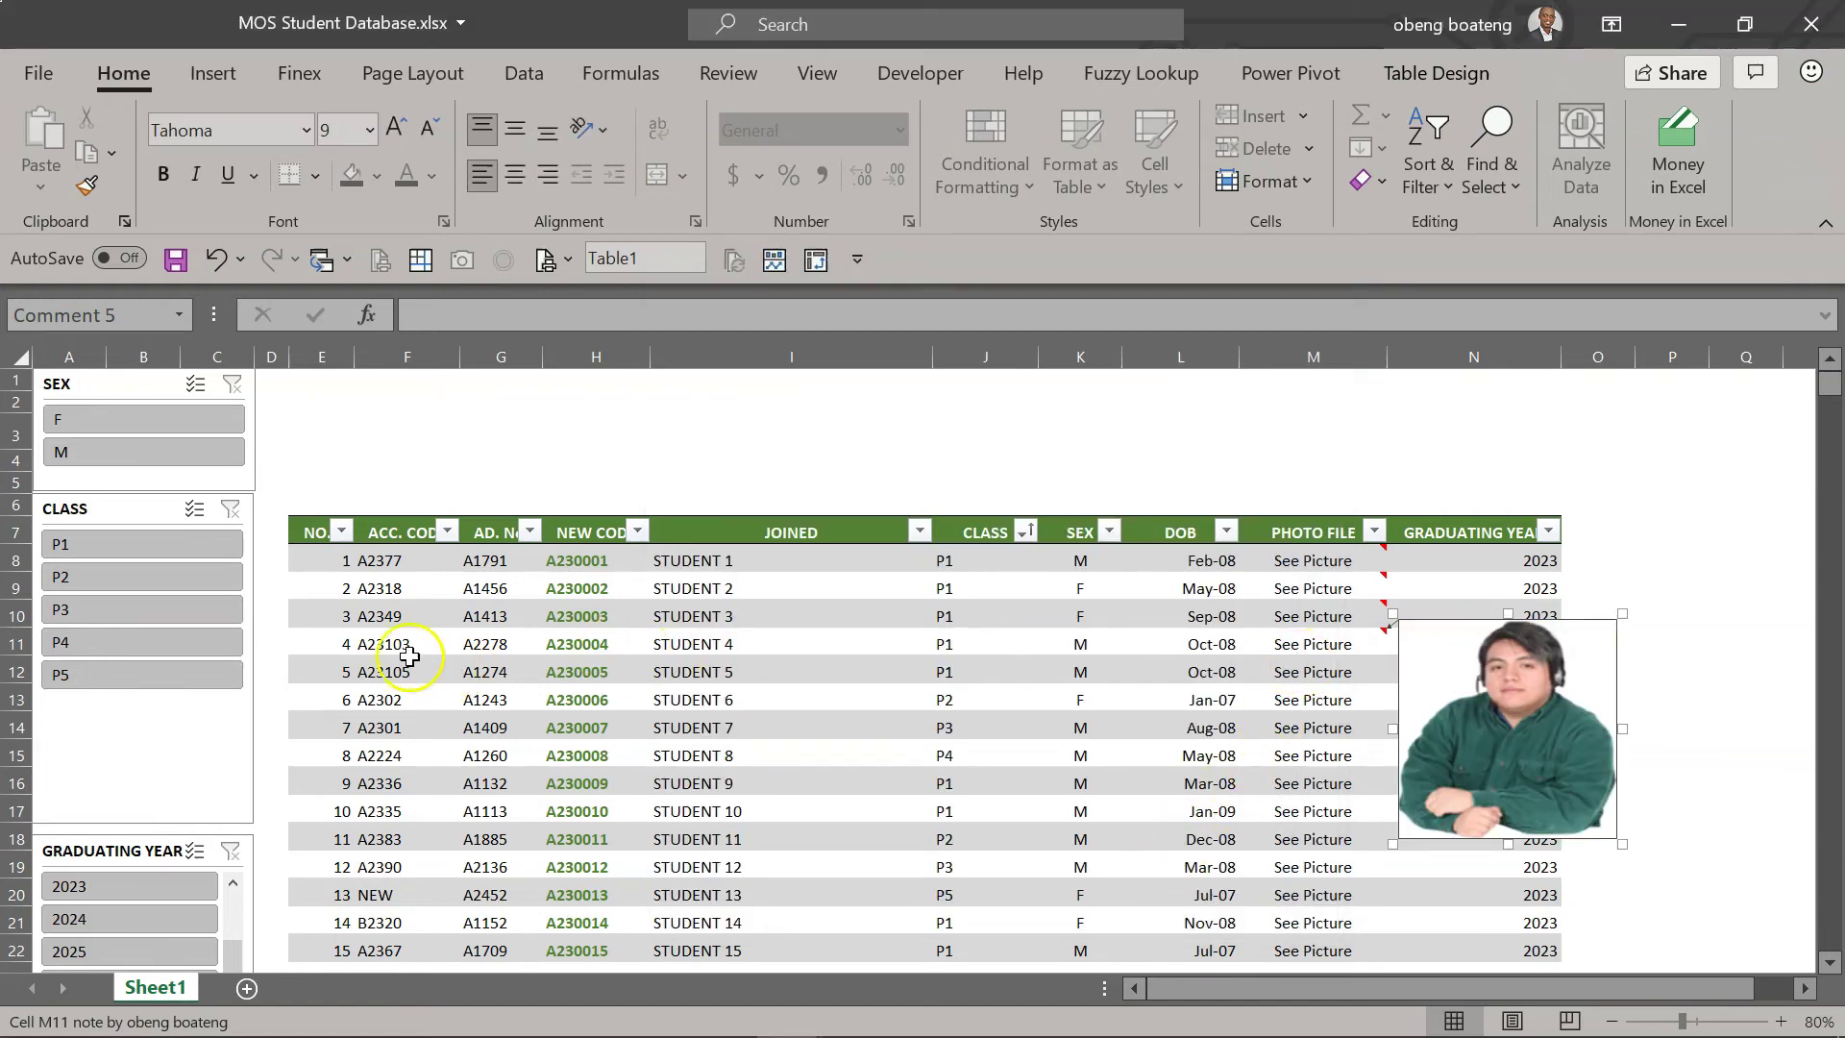
- Leave note editing, then hover M11 to see the photo popup and move to M12 so it hides
left_click(1009, 648)
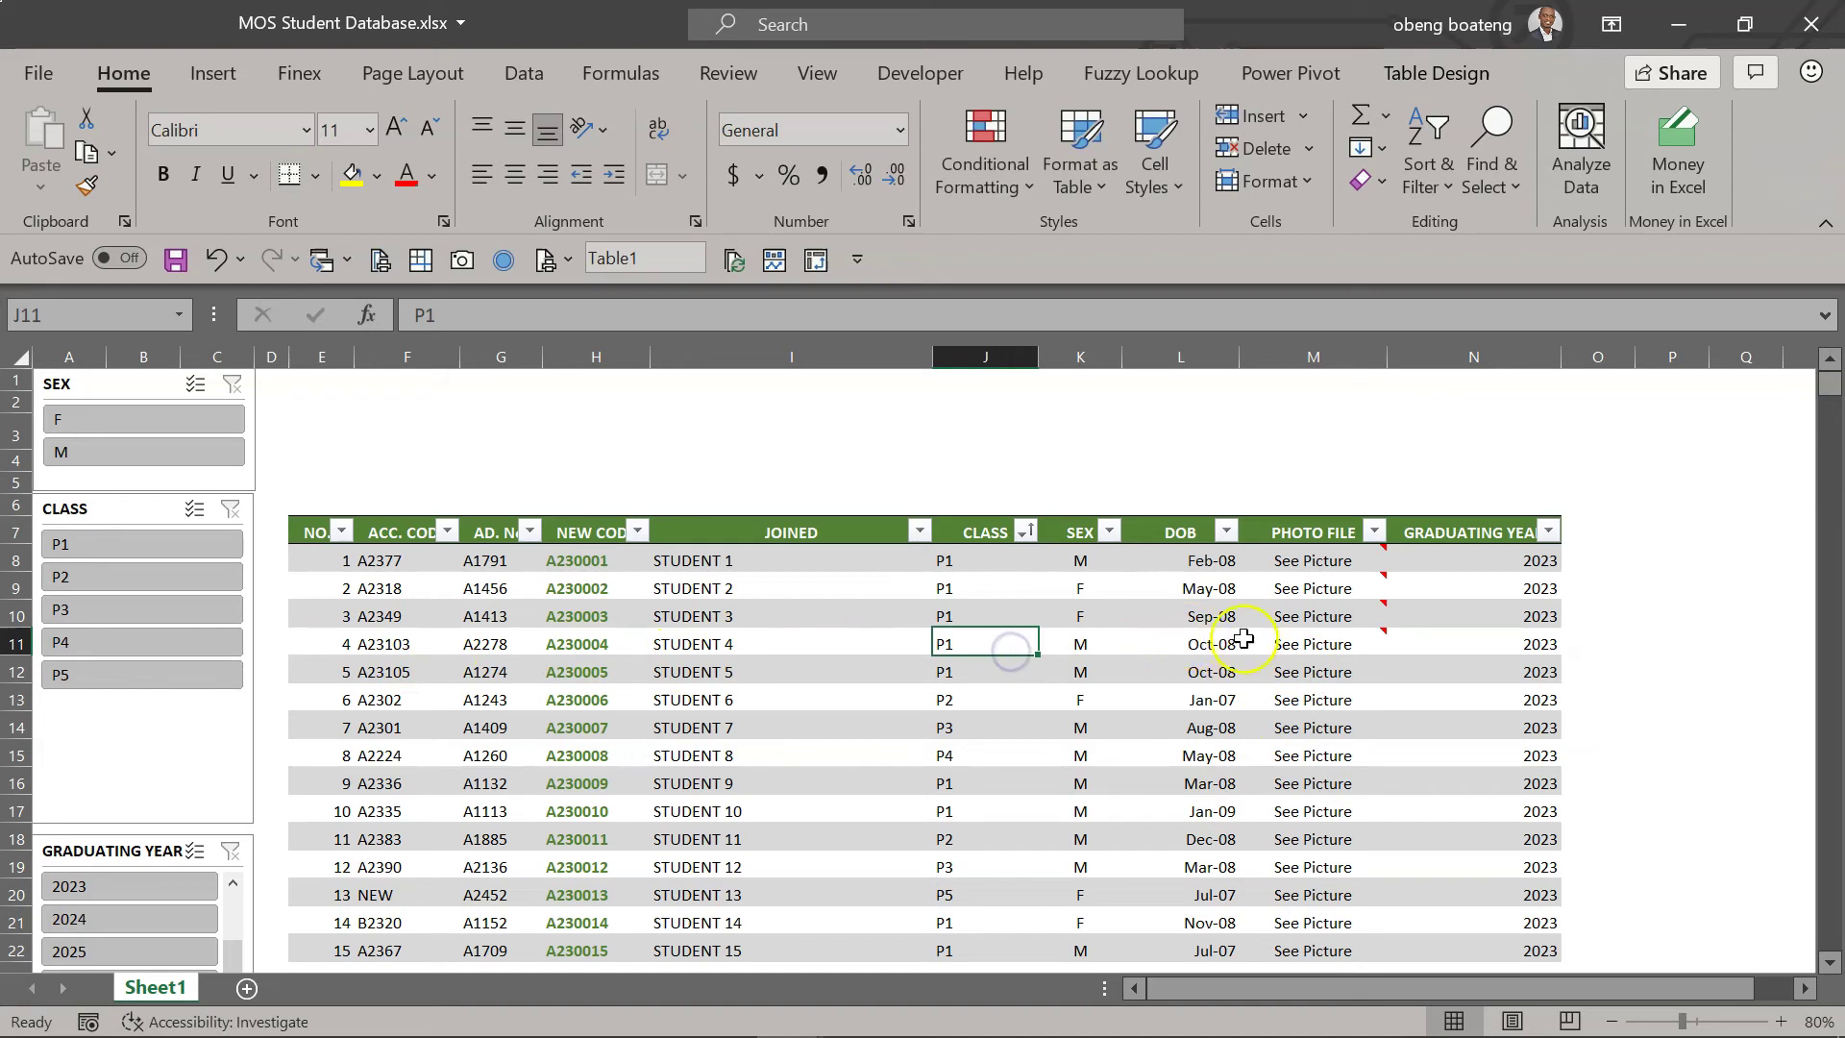
left_click(1287, 648)
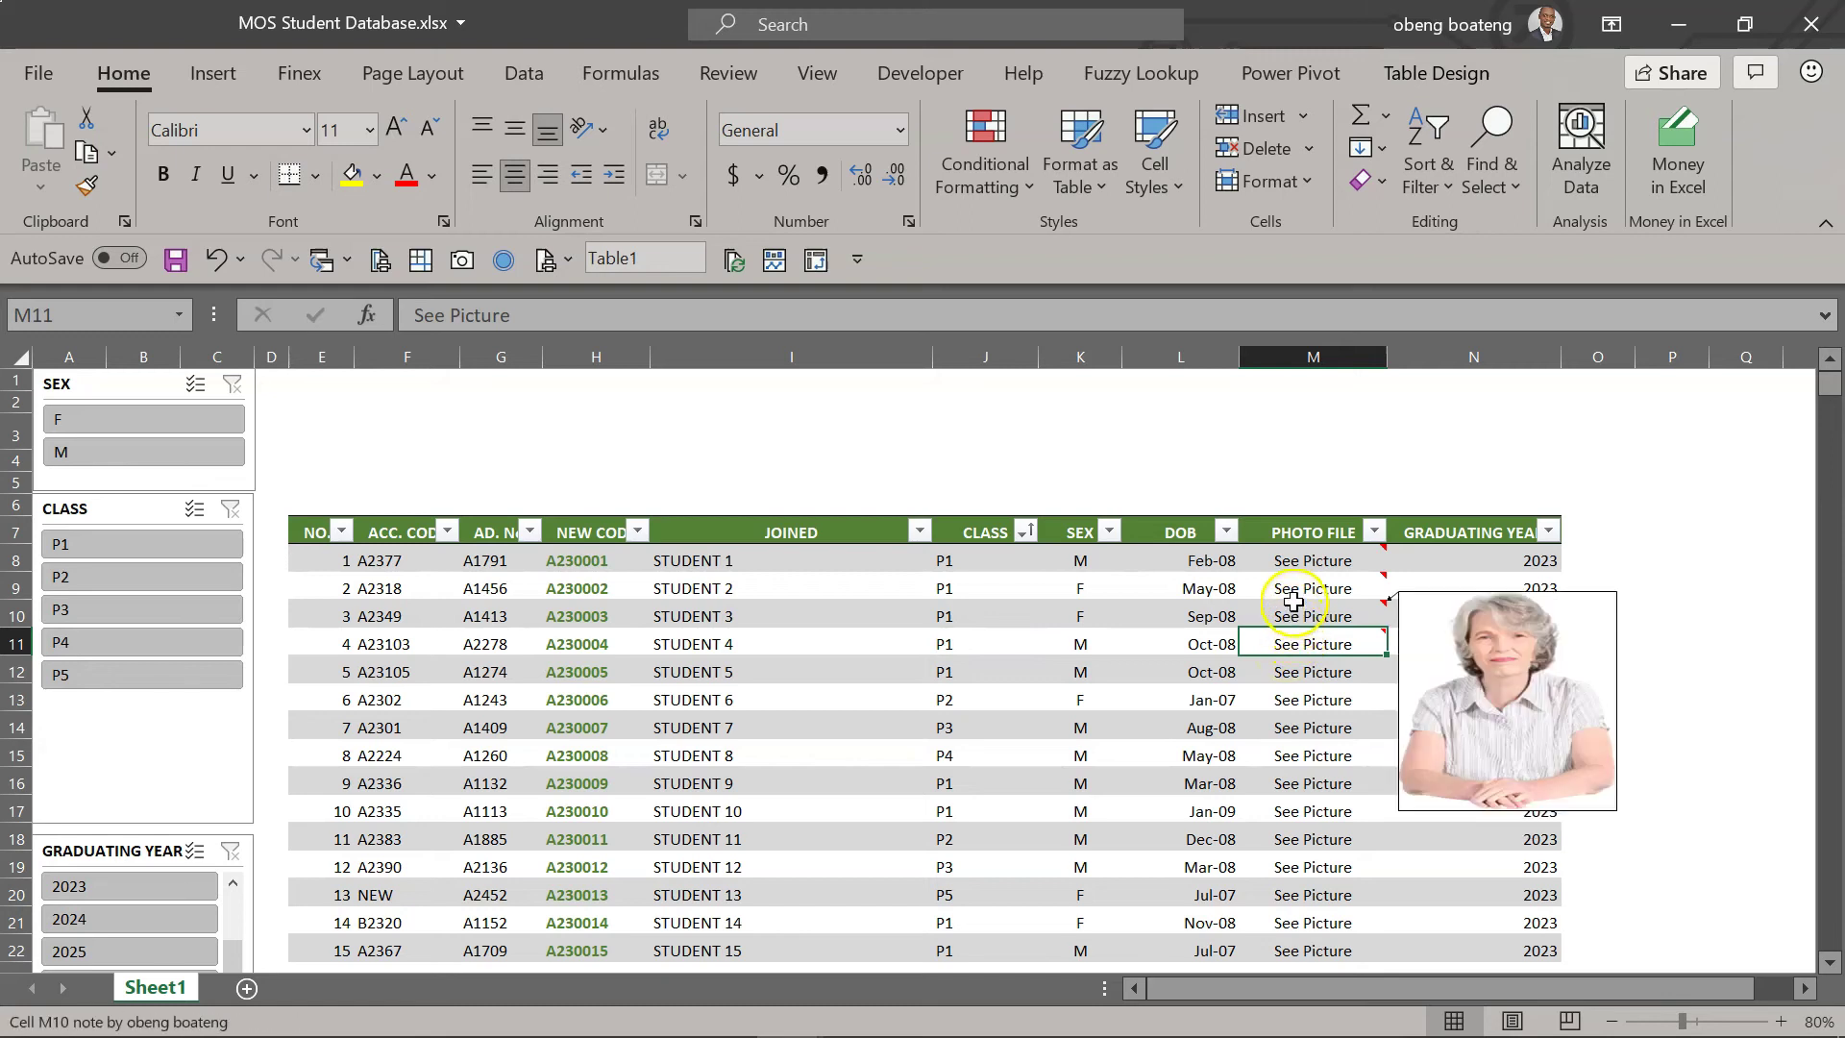
mouse_move(1311, 589)
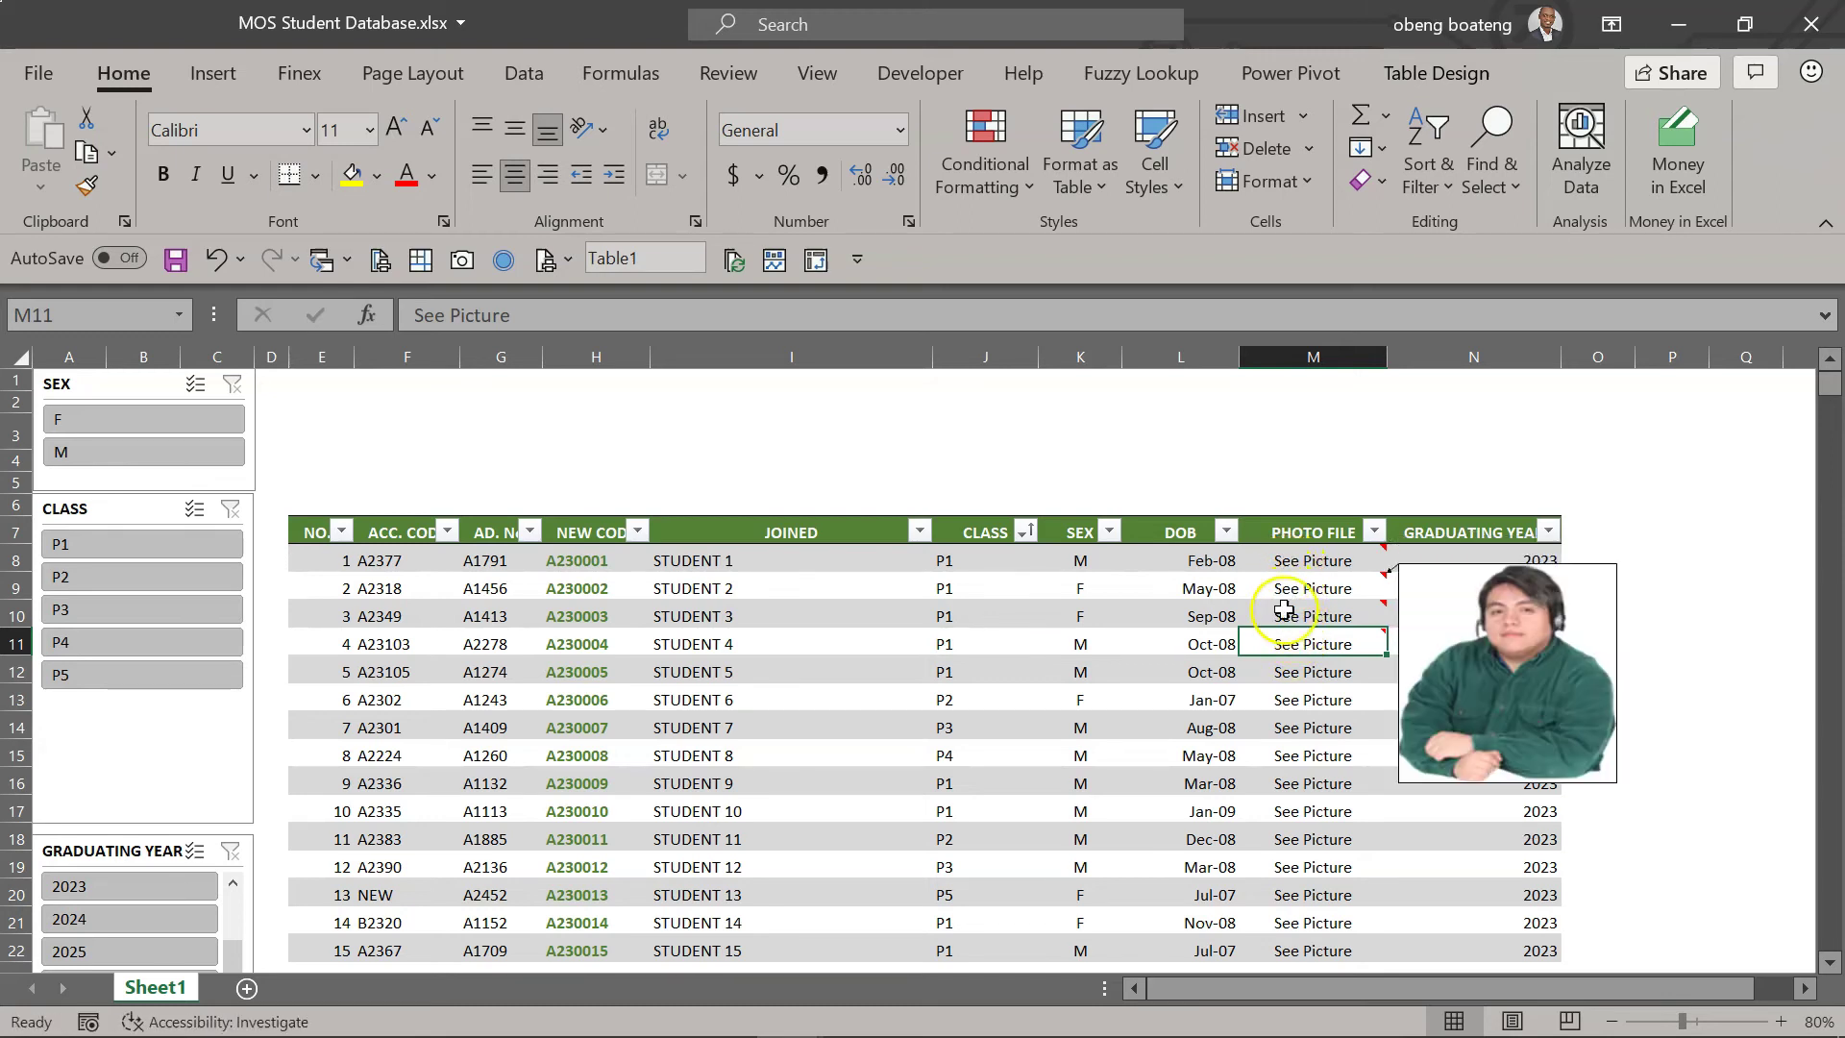
left_click(1277, 678)
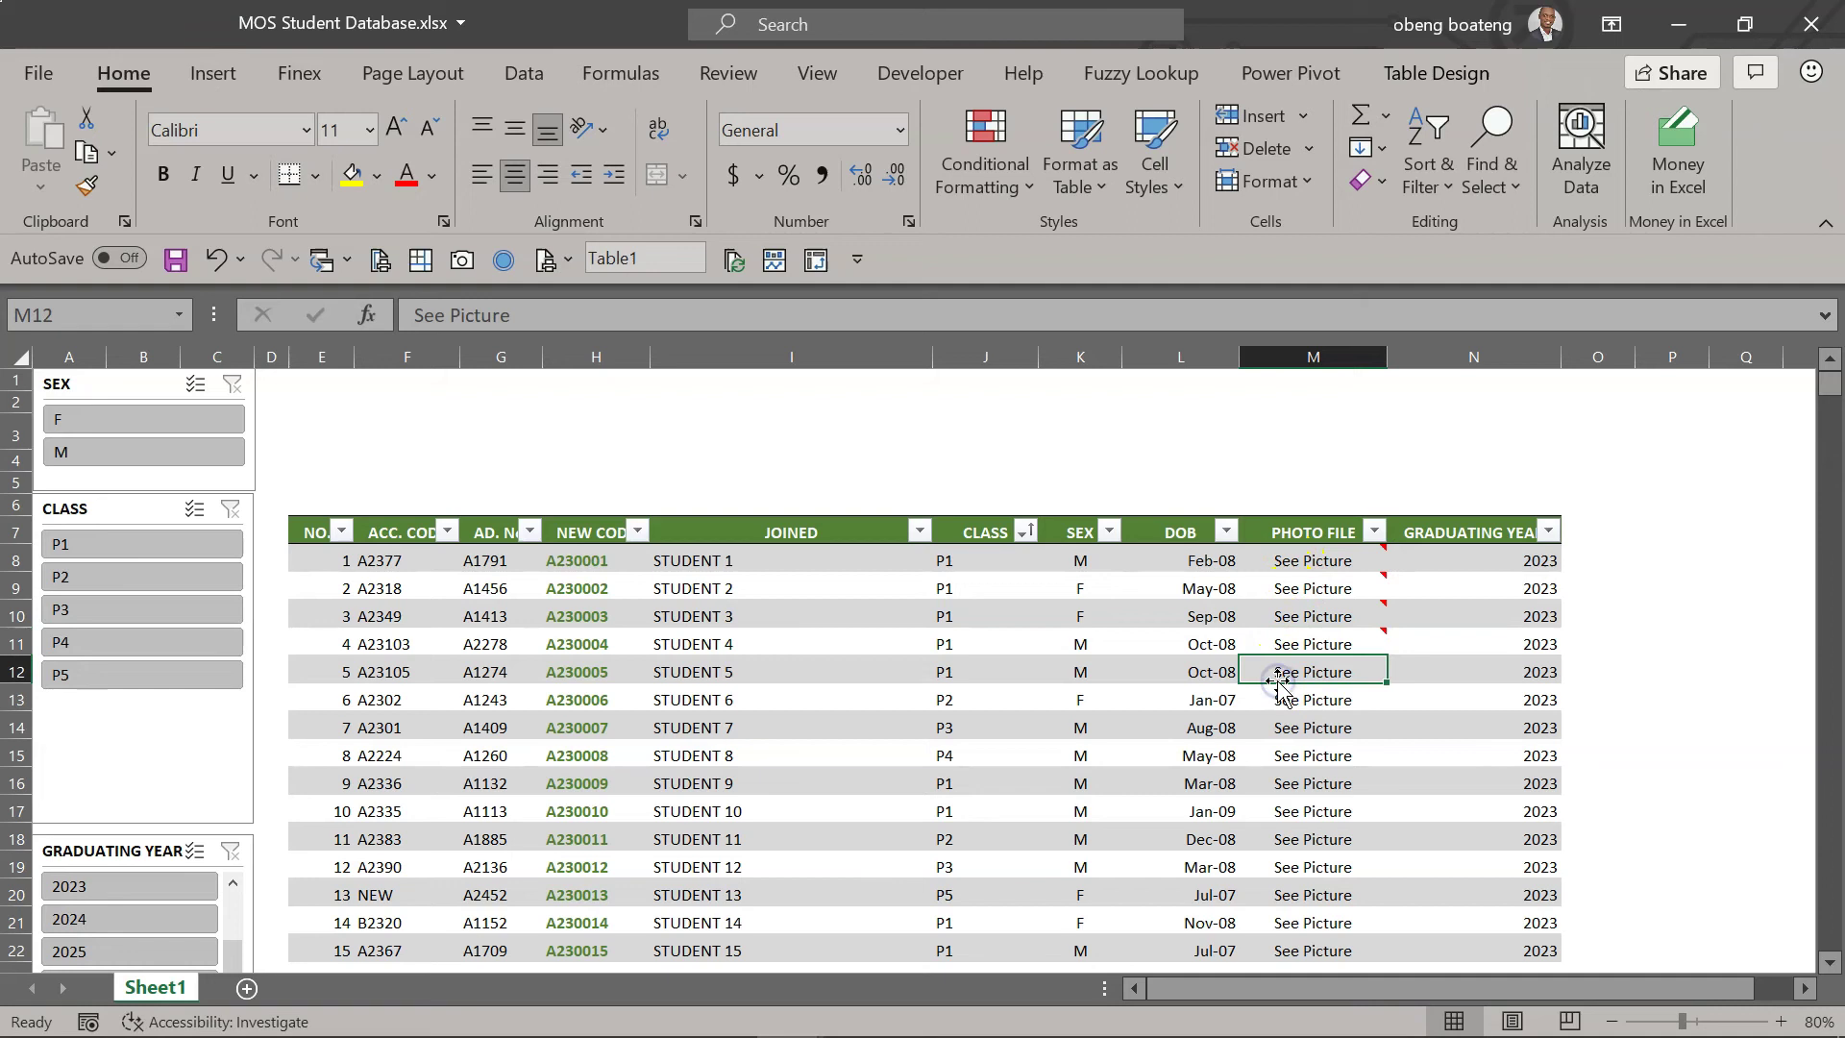